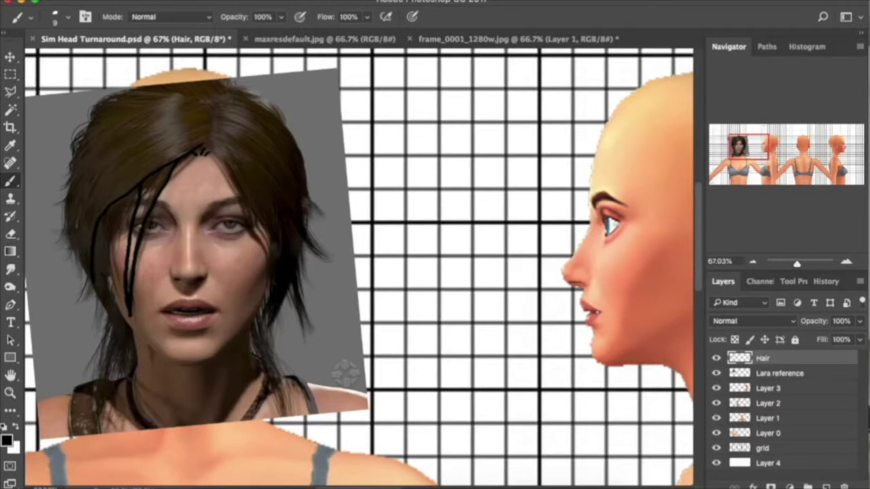
# Step: On the Hair layer, trace the fringe strands, jagged parting and outer hair outline over the front-view Lara reference
pyautogui.moveTo(133, 204); pyautogui.dragTo(109, 291)
pyautogui.moveTo(118, 369)
pyautogui.mouseDown()
pyautogui.moveTo(76, 190)
pyautogui.moveTo(126, 144)
pyautogui.mouseUp()
pyautogui.moveTo(72, 258)
pyautogui.mouseDown()
pyautogui.moveTo(66, 197)
pyautogui.moveTo(112, 123)
pyautogui.moveTo(203, 96)
pyautogui.mouseUp()
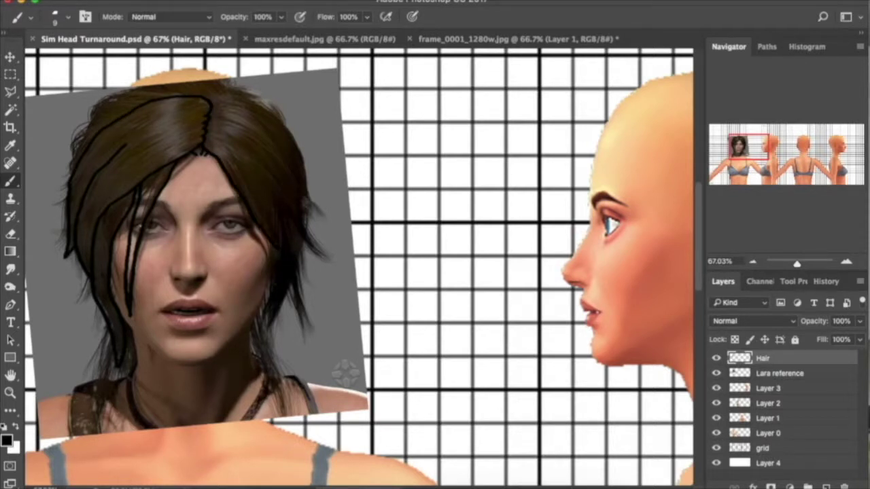
pyautogui.moveTo(256, 184); pyautogui.dragTo(207, 130)
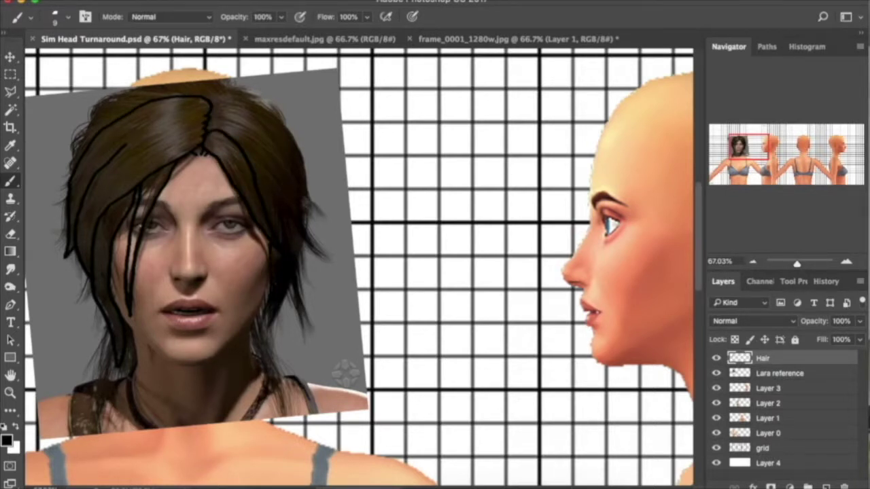
pyautogui.moveTo(266, 125); pyautogui.dragTo(214, 103)
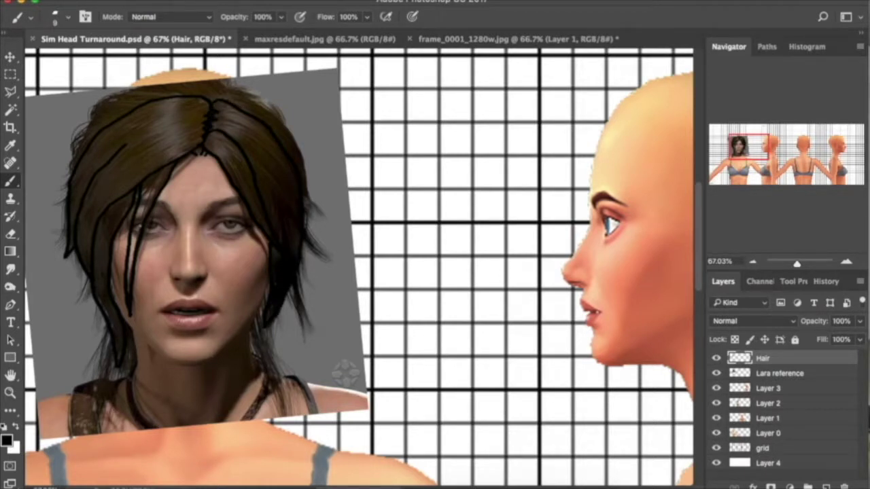
pyautogui.moveTo(88, 125)
pyautogui.mouseDown()
pyautogui.moveTo(151, 77)
pyautogui.moveTo(219, 72)
pyautogui.moveTo(270, 107)
pyautogui.mouseUp()
# Step: Erase the stray line along one side of the front hair with a smaller eraser and redraw that edge with a flicked tip
pyautogui.press('e')
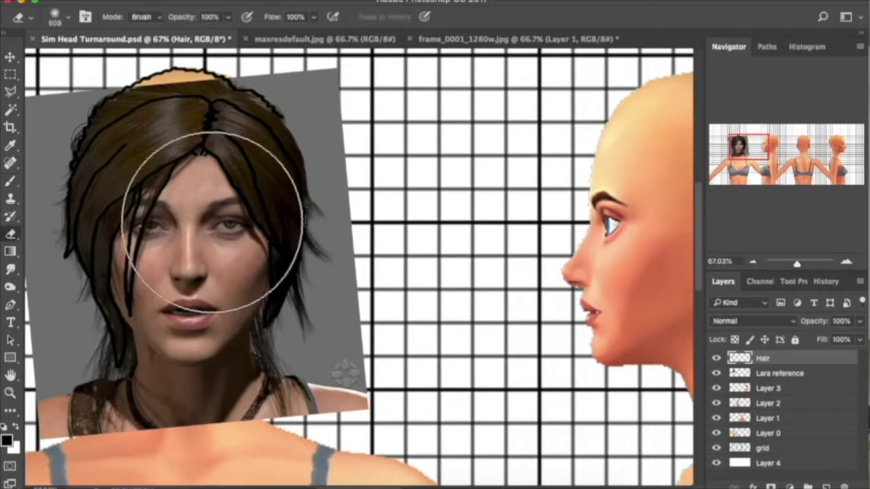
pyautogui.press('[')
pyautogui.press('[')
pyautogui.press('[')
pyautogui.press('[')
pyautogui.press('[')
pyautogui.press('[')
pyautogui.press('[')
pyautogui.press('[')
pyautogui.press('[')
pyautogui.press('[')
pyautogui.press('[')
pyautogui.press('[')
pyautogui.press('[')
pyautogui.press('[')
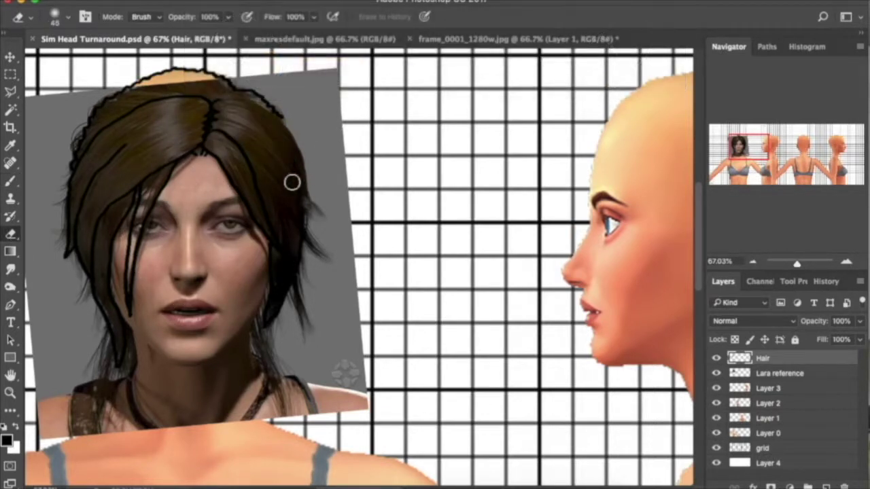
pyautogui.press('b')
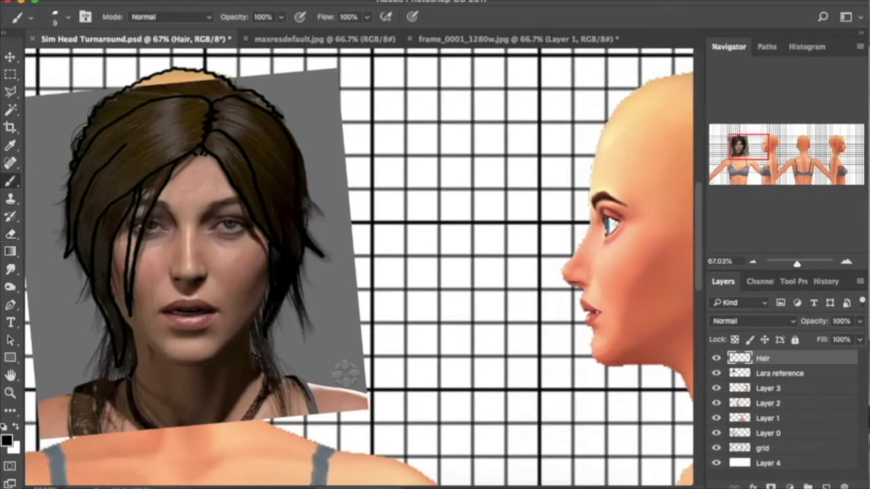
# Step: Hide the Lara reference layer, erase the crown outline, and redraw it as a jagged line slightly above the scalp
pyautogui.click(716, 373)
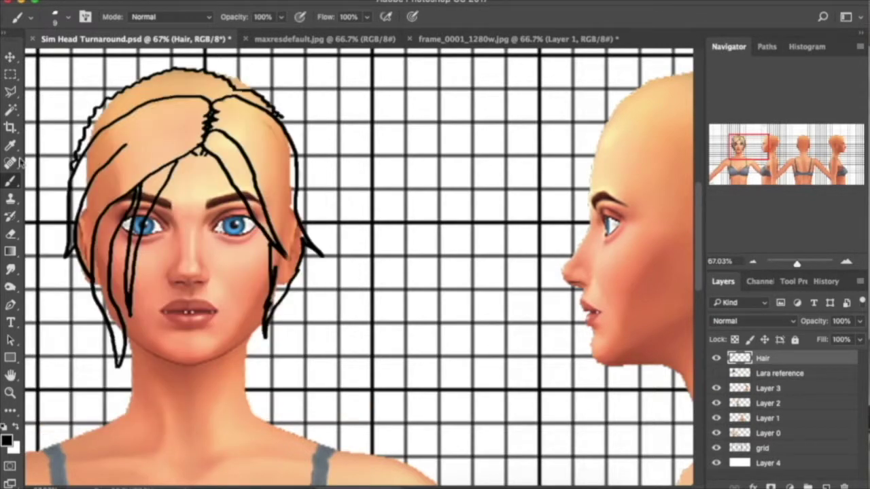
pyautogui.press('e')
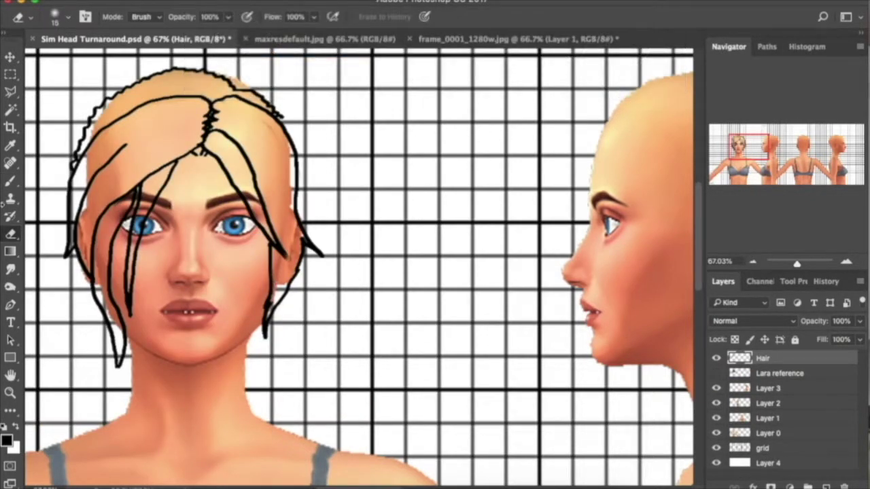
pyautogui.press('b')
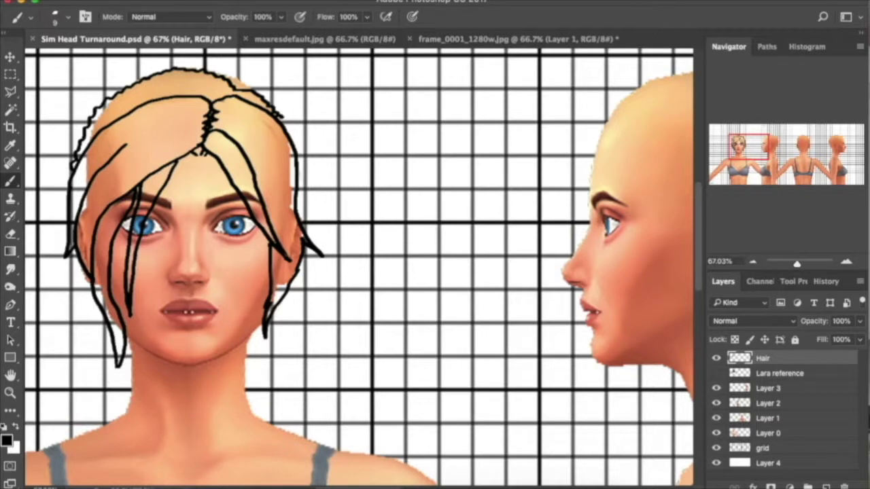
pyautogui.click(11, 236)
pyautogui.moveTo(119, 100)
pyautogui.mouseDown()
pyautogui.moveTo(195, 69)
pyautogui.moveTo(255, 91)
pyautogui.mouseUp()
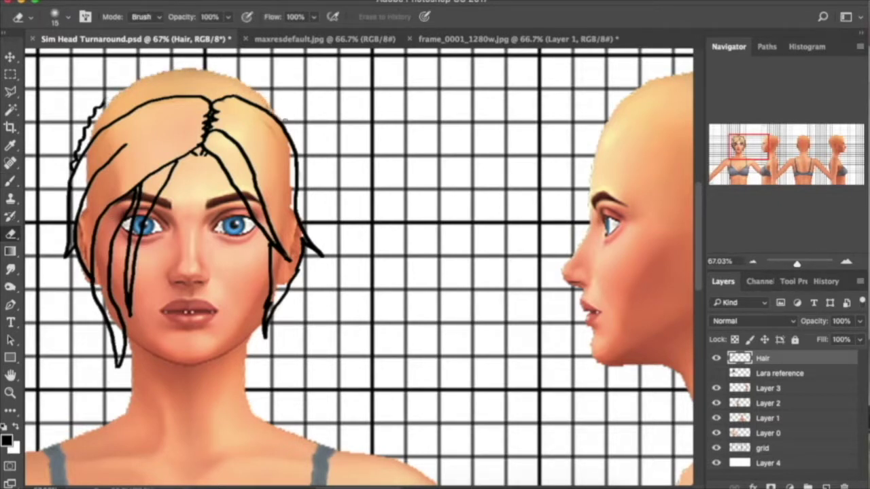
pyautogui.press('b')
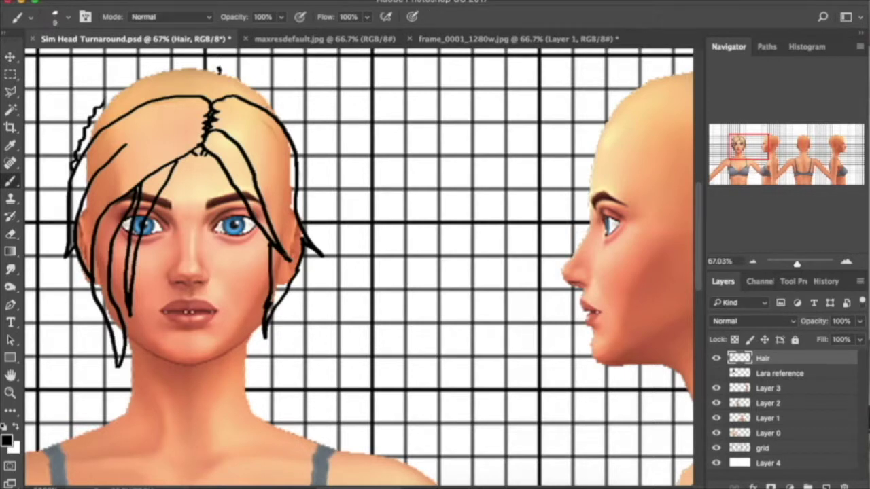
pyautogui.moveTo(178, 63)
pyautogui.mouseDown()
pyautogui.moveTo(126, 77)
pyautogui.moveTo(99, 104)
pyautogui.mouseUp()
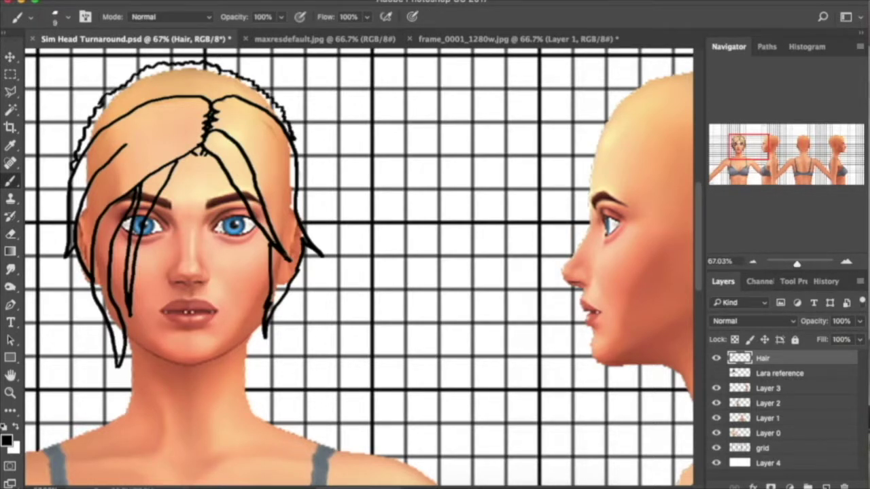
# Step: Add a new empty layer above the Hair layer and rename it for the side-view hair
pyautogui.scroll(-2, 359, 267)
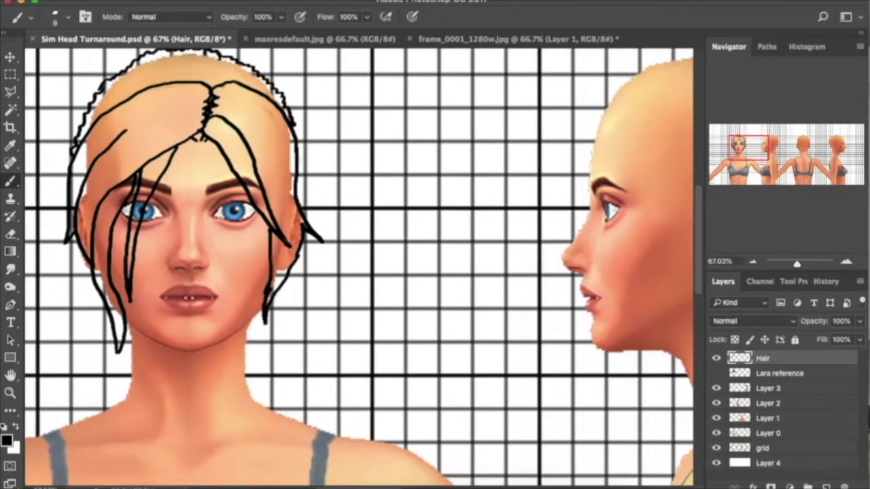
pyautogui.moveTo(797, 267); pyautogui.dragTo(794, 263)
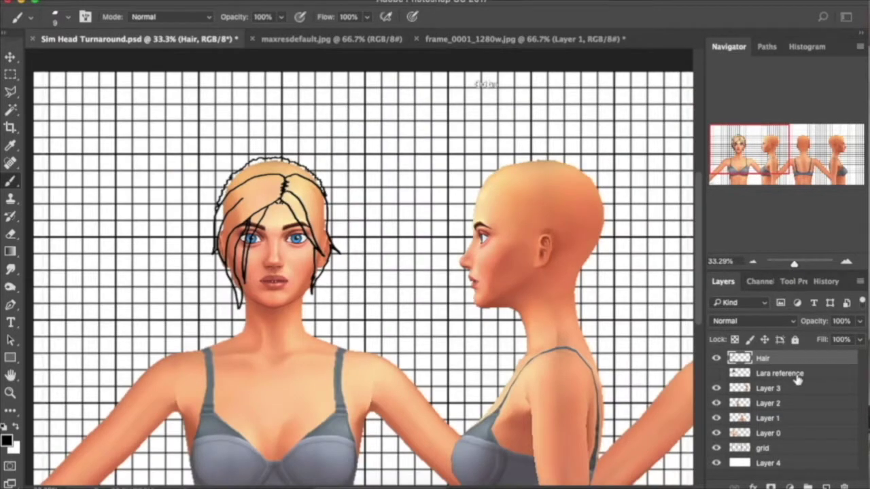
pyautogui.click(826, 486)
pyautogui.doubleClick(777, 358)
pyautogui.write('hair si')
pyautogui.press('Return')
# Step: Delete the Lara reference layer and the newly added empty layer
pyautogui.moveTo(780, 388); pyautogui.dragTo(845, 486)
pyautogui.click(763, 373)
pyautogui.moveTo(796, 362); pyautogui.dragTo(845, 486)
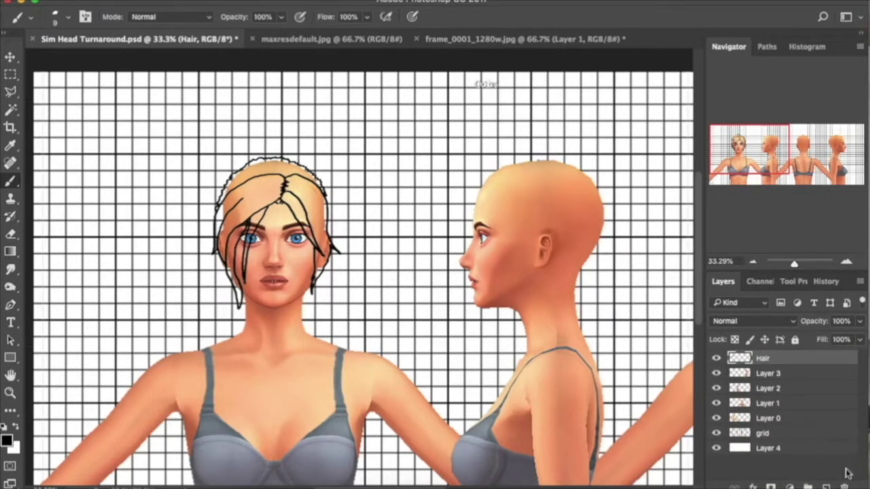
# Step: Duplicate the Hair layer, name the copy "Hair side", and move it between the front and side-view heads
pyautogui.moveTo(801, 361); pyautogui.dragTo(826, 486)
pyautogui.write('Hair')
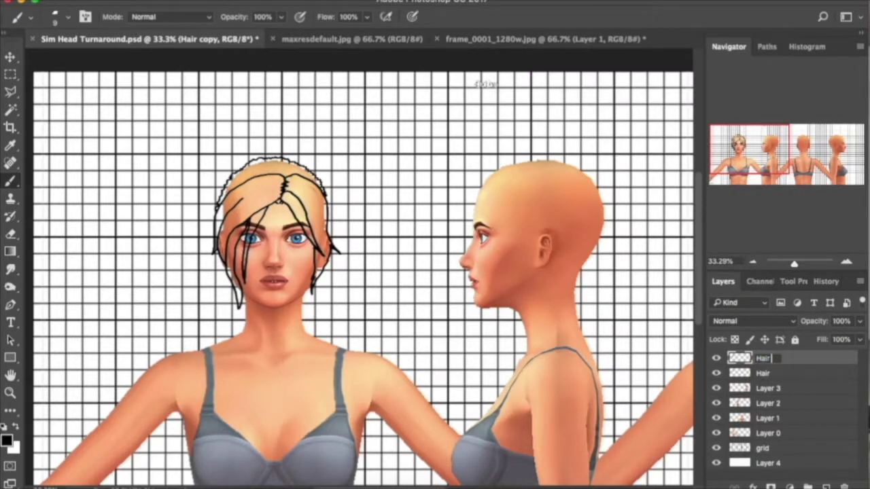
pyautogui.write(' side')
pyautogui.press('Return')
pyautogui.click(11, 55)
pyautogui.moveTo(275, 192); pyautogui.dragTo(411, 192)
# Step: Close the frame_0001_1280w.jpg document
pyautogui.click(490, 44)
pyautogui.press('super+w')
pyautogui.click(388, 175)
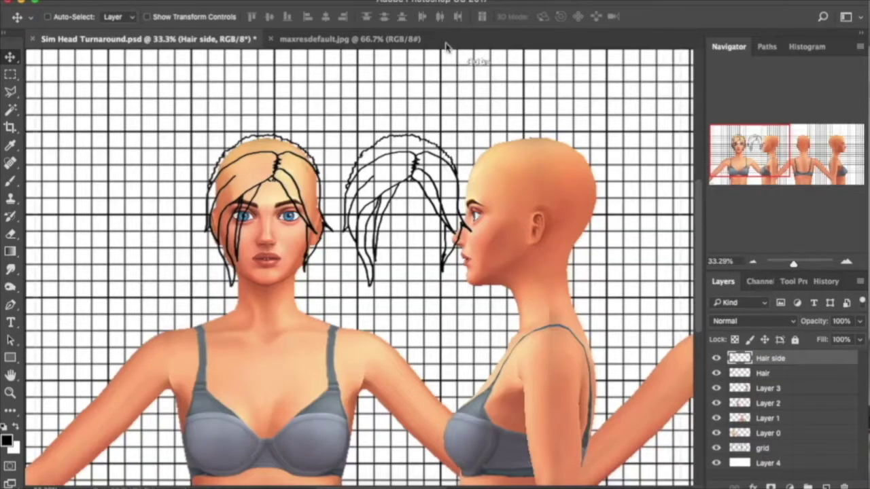
# Step: Copy the side-profile portion of maxresdefault.jpg and paste it into Sim Head Turnaround.psd as a new layer
pyautogui.click(350, 39)
pyautogui.click(11, 74)
pyautogui.moveTo(61, 104); pyautogui.dragTo(359, 378)
pyautogui.rightClick(201, 212)
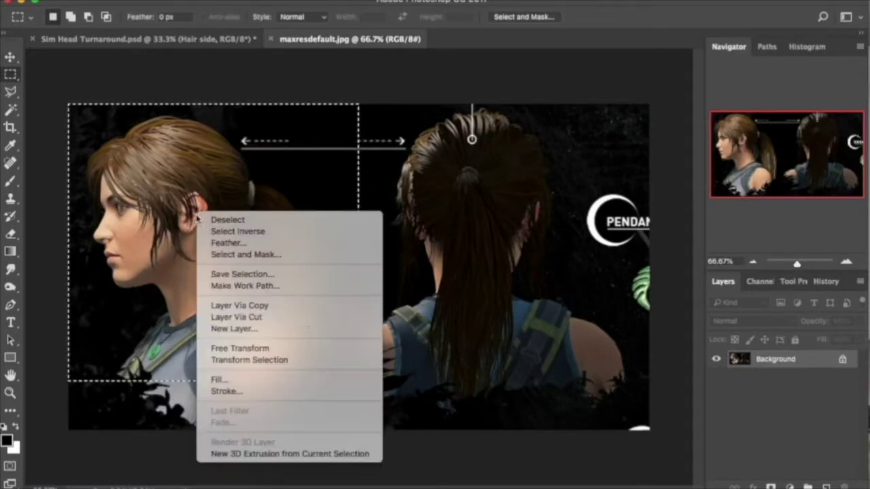
pyautogui.click(301, 306)
pyautogui.click(115, 41)
pyautogui.press('super+v')
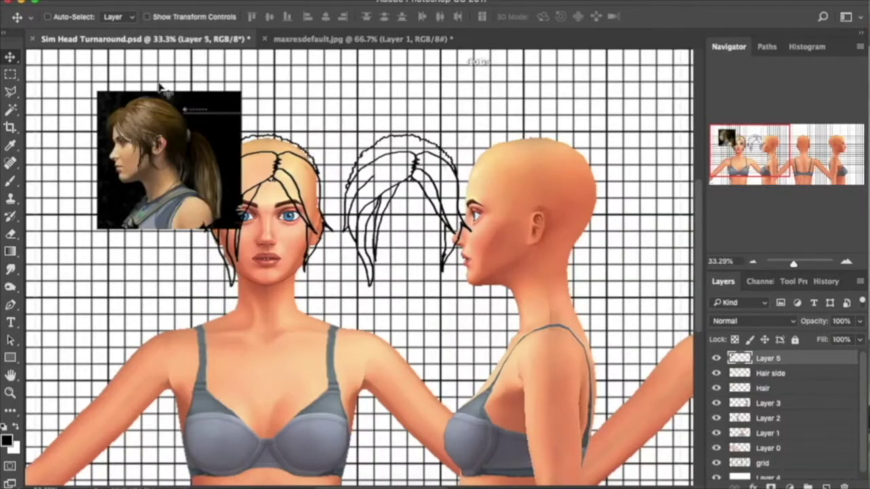
# Step: Scale the pasted profile reference to about 202% and shift it slightly downward over the front-view figure
pyautogui.click(225, 274)
pyautogui.keyDown('shift'); pyautogui.moveTo(240, 230); pyautogui.dragTo(355, 410); pyautogui.keyUp('shift')
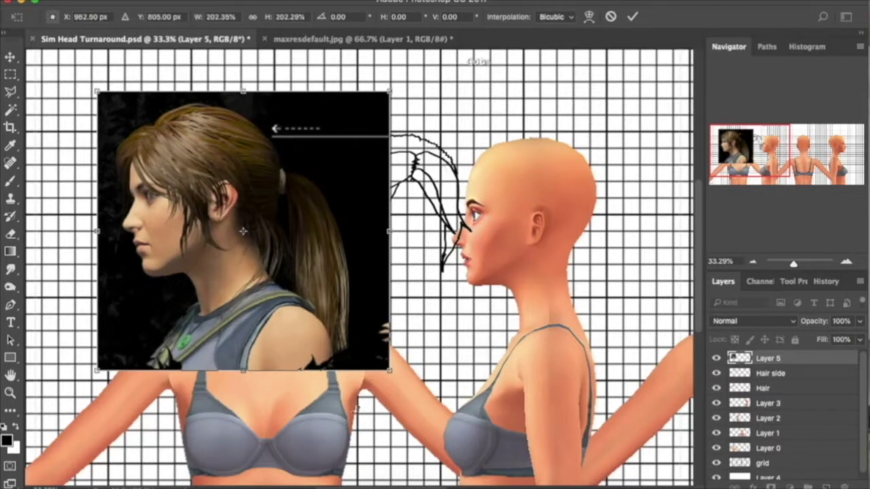
pyautogui.moveTo(331, 258); pyautogui.dragTo(334, 274)
pyautogui.press('Return')
# Step: Select the reference's black background with Color Range and delete it
pyautogui.click(284, 1)
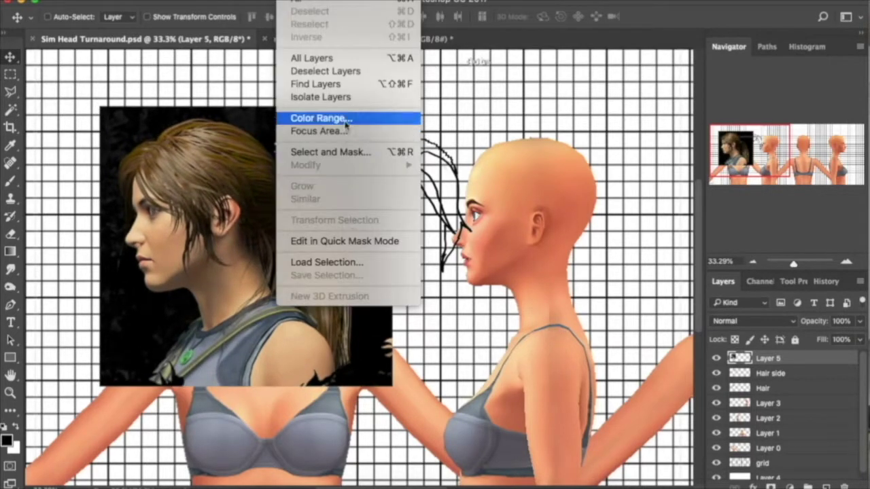
pyautogui.click(310, 119)
pyautogui.press('Return')
pyautogui.press('Delete')
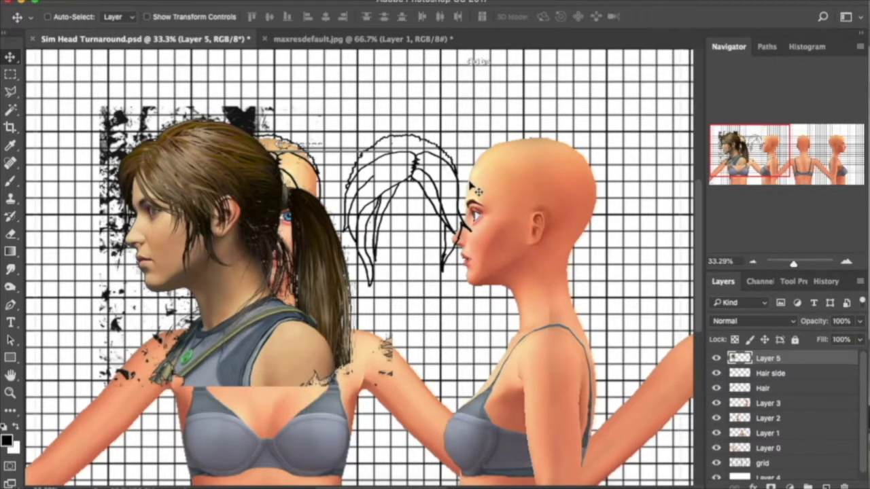
# Step: Nudge the profile reference down and scale it down slightly to match the side-view head
pyautogui.moveTo(237, 223)
pyautogui.mouseDown()
pyautogui.moveTo(231, 225)
pyautogui.moveTo(239, 231)
pyautogui.mouseUp()
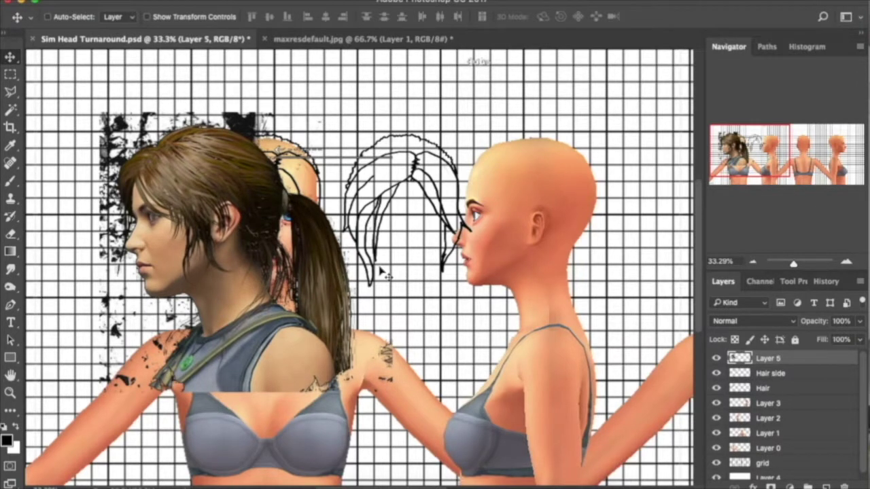
pyautogui.click(143, 1)
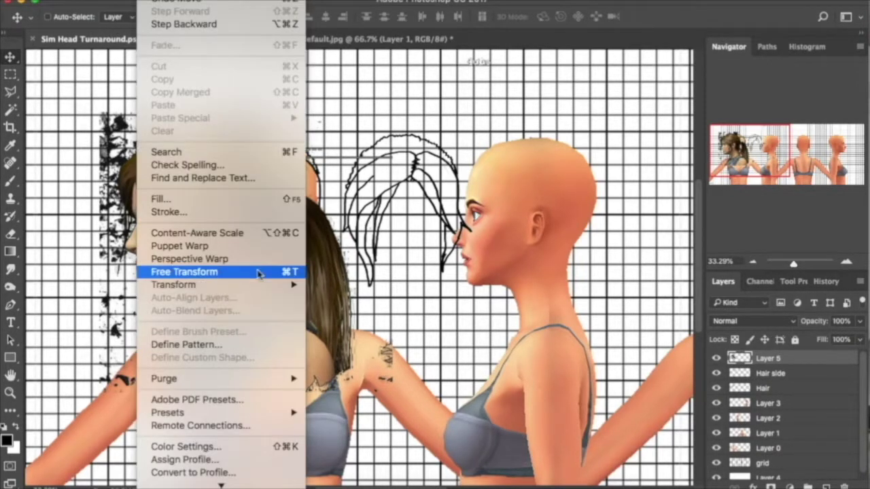
pyautogui.click(219, 272)
pyautogui.moveTo(100, 393)
pyautogui.keyDown('shift'); pyautogui.mouseDown()
pyautogui.moveTo(123, 371)
pyautogui.moveTo(113, 386)
pyautogui.mouseUp(); pyautogui.keyUp('shift')
pyautogui.press('Return')
# Step: Choose the Brush tool and launch the Hej Stylus stroke-smoothing app
pyautogui.click(12, 182)
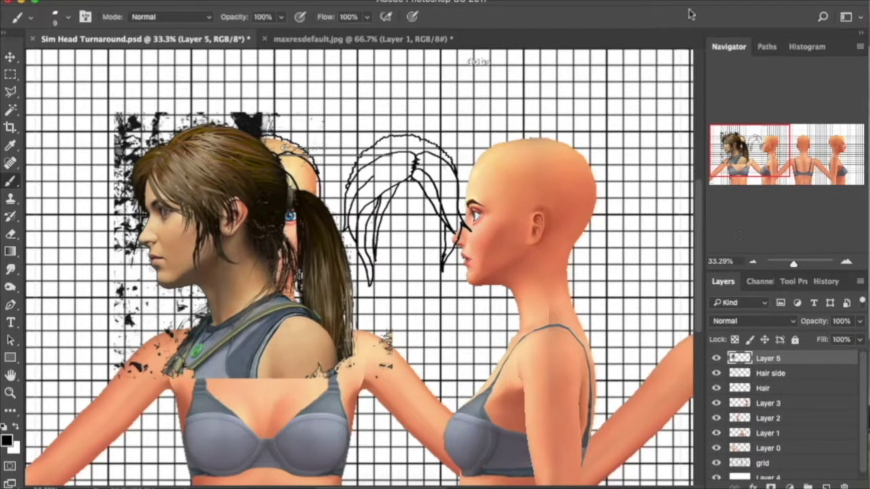
pyautogui.press('super+space')
pyautogui.write('hej stylus')
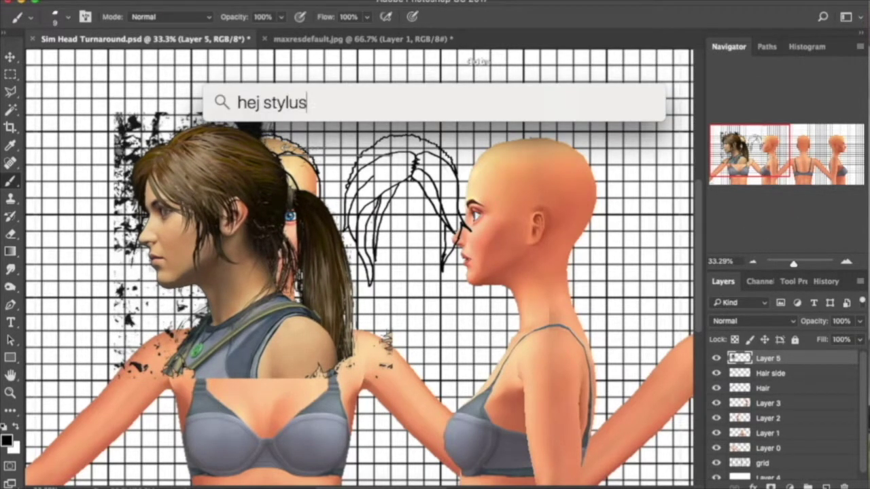
pyautogui.press('Return')
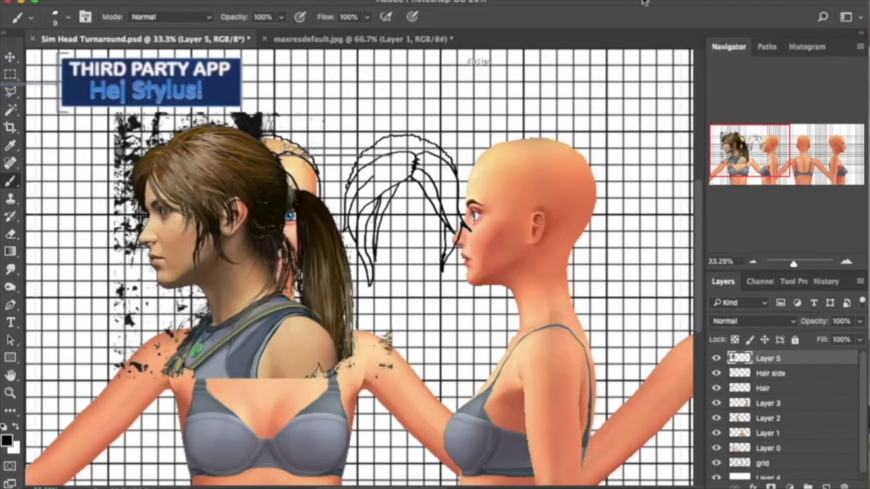
pyautogui.click(489, 16)
# Step: On the Hair side layer, draw the fringe, hairline curve and strands around the ear on the side-view head
pyautogui.click(771, 373)
pyautogui.moveTo(468, 176)
pyautogui.mouseDown()
pyautogui.moveTo(472, 198)
pyautogui.moveTo(499, 228)
pyautogui.moveTo(482, 182)
pyautogui.mouseUp()
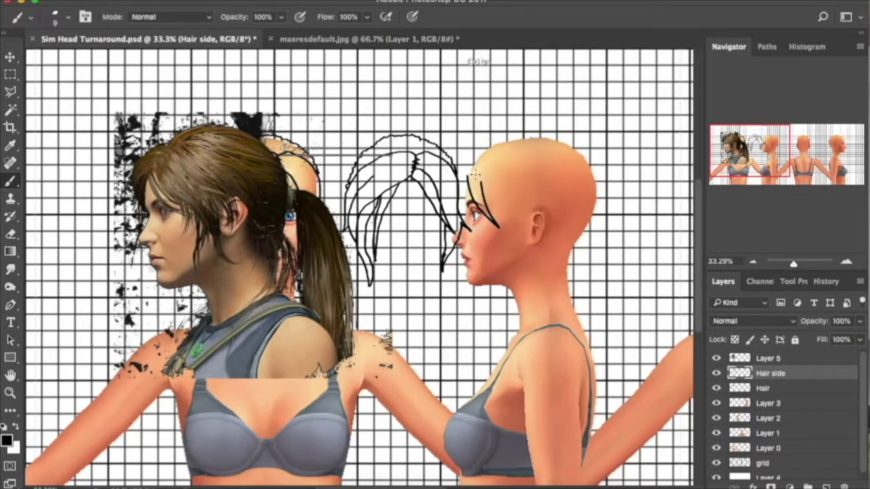
pyautogui.moveTo(468, 178)
pyautogui.mouseDown()
pyautogui.moveTo(486, 146)
pyautogui.moveTo(530, 166)
pyautogui.moveTo(541, 242)
pyautogui.moveTo(527, 214)
pyautogui.mouseUp()
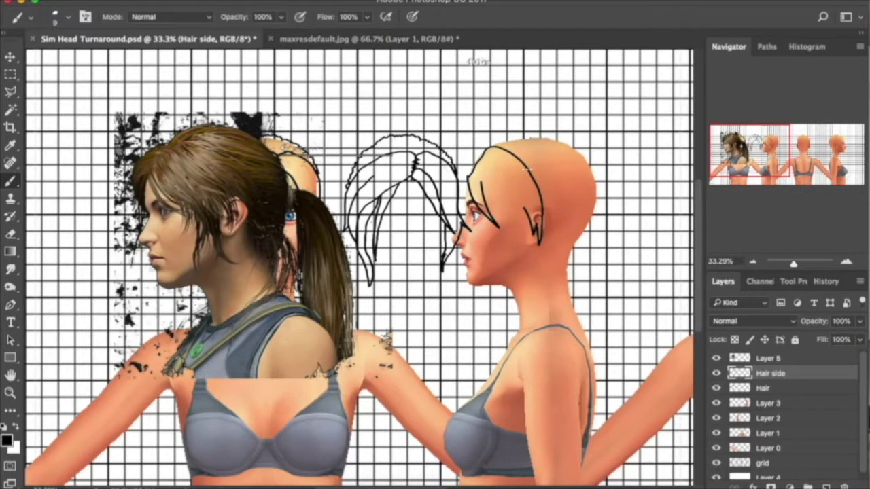
pyautogui.moveTo(529, 170)
pyautogui.mouseDown()
pyautogui.moveTo(551, 196)
pyautogui.moveTo(558, 267)
pyautogui.moveTo(541, 234)
pyautogui.mouseUp()
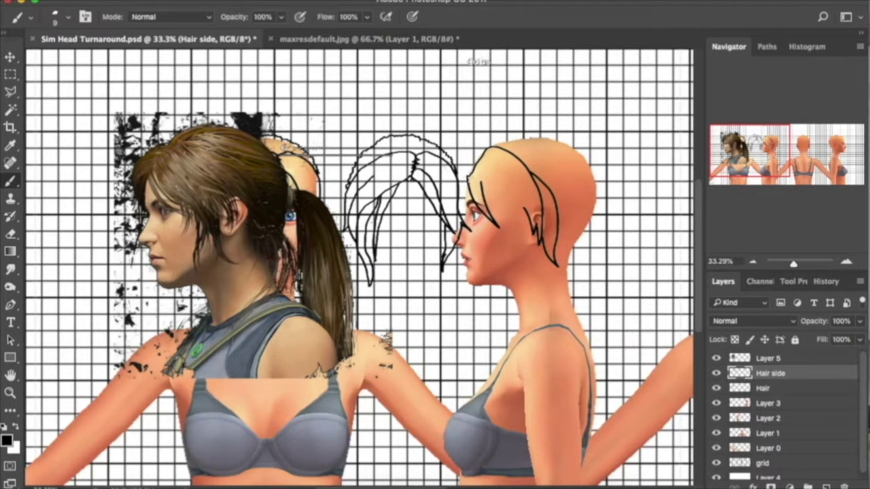
pyautogui.moveTo(469, 167)
pyautogui.mouseDown()
pyautogui.moveTo(520, 270)
pyautogui.moveTo(525, 205)
pyautogui.moveTo(498, 180)
pyautogui.mouseUp()
# Step: Clean up the fringe strands at the side-view forehead and redraw the front hair outline farther out, up to the crown
pyautogui.press('e')
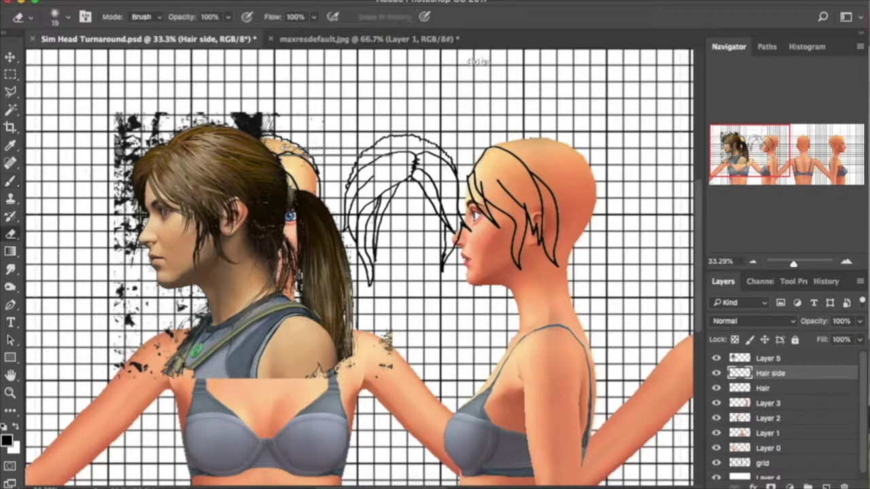
pyautogui.click(563, 0)
pyautogui.click(572, 2)
pyautogui.press('b')
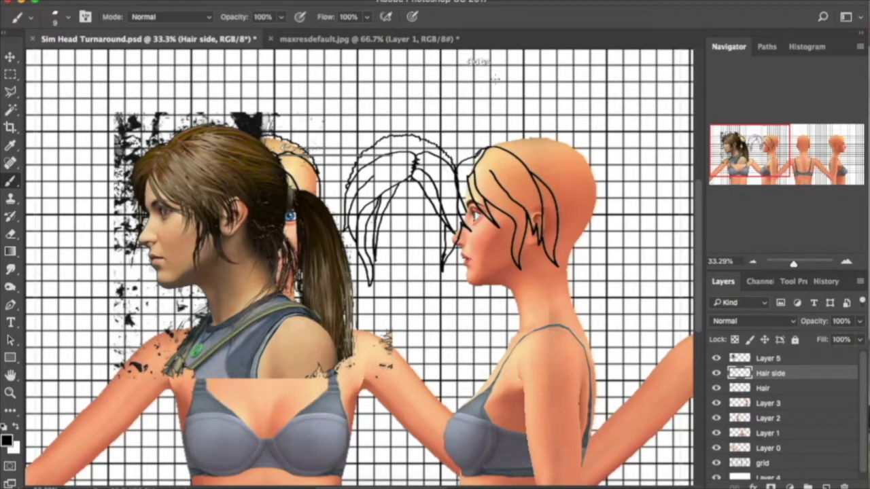
pyautogui.moveTo(471, 158); pyautogui.dragTo(509, 141)
# Step: Draw the outer hair outline over the crown and around the back of the side-view head, adding a ponytail tie loop
pyautogui.click(568, 1)
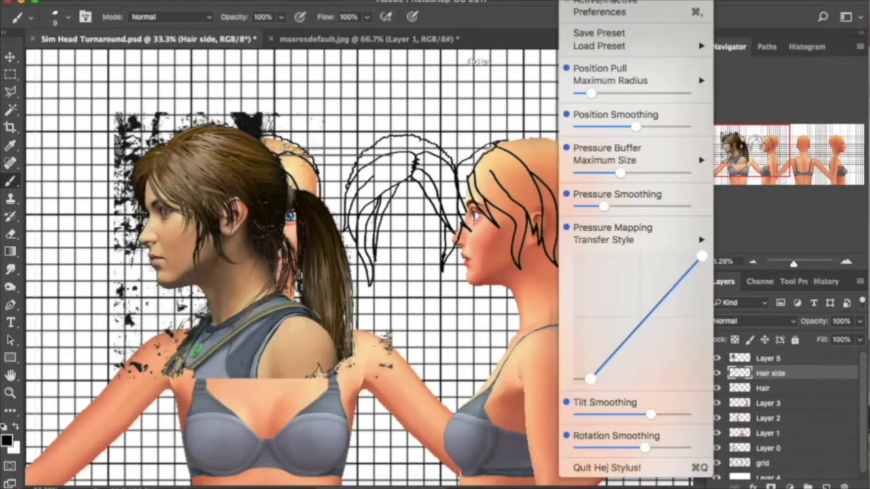
pyautogui.click(544, 6)
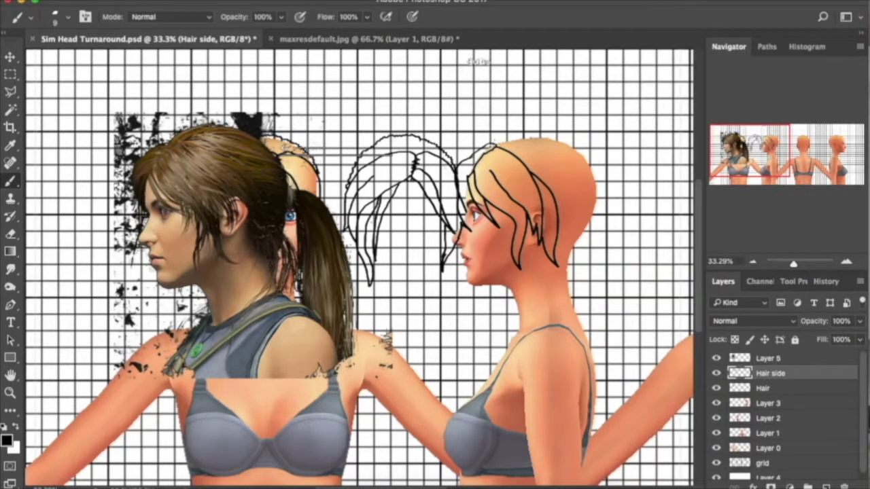
pyautogui.moveTo(488, 145)
pyautogui.mouseDown()
pyautogui.moveTo(530, 132)
pyautogui.moveTo(582, 144)
pyautogui.moveTo(601, 199)
pyautogui.moveTo(567, 267)
pyautogui.mouseUp()
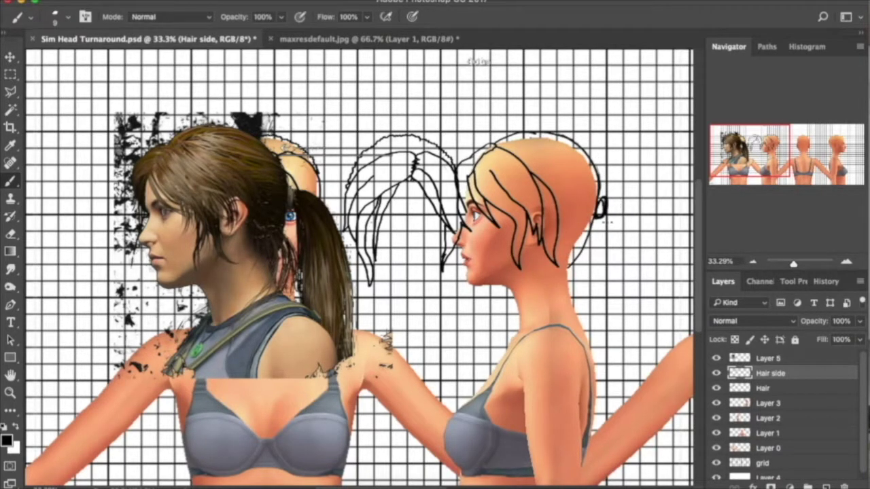
# Step: Outline the long ponytail hanging from the tie behind the side-view head, and erase the stray line along its outer edge
pyautogui.moveTo(601, 208); pyautogui.dragTo(603, 397)
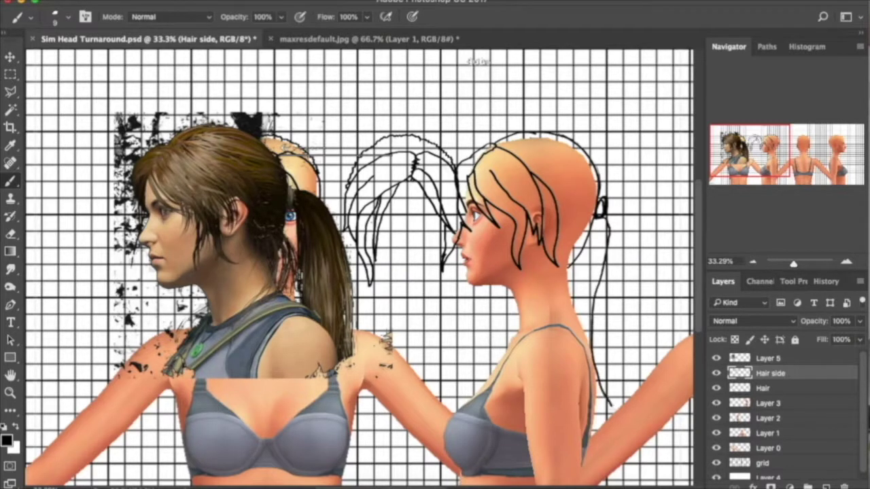
pyautogui.moveTo(650, 380); pyautogui.dragTo(667, 290)
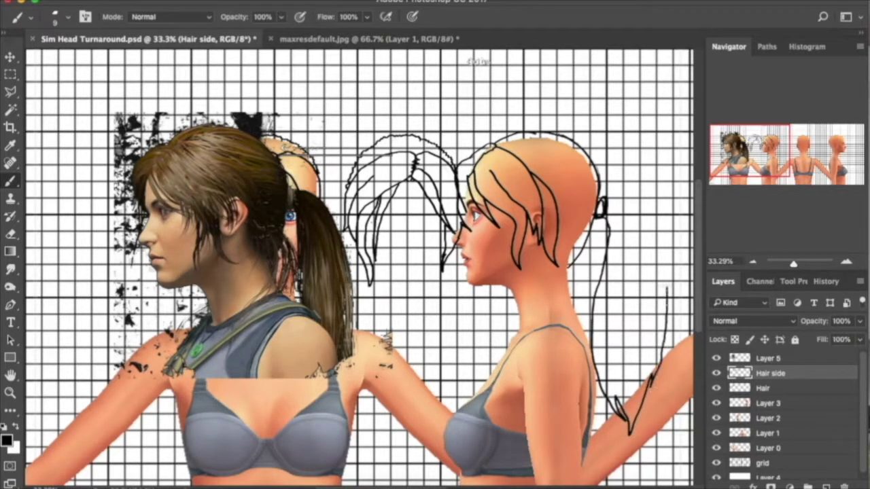
pyautogui.moveTo(602, 202)
pyautogui.mouseDown()
pyautogui.moveTo(617, 205)
pyautogui.moveTo(655, 282)
pyautogui.moveTo(649, 374)
pyautogui.mouseUp()
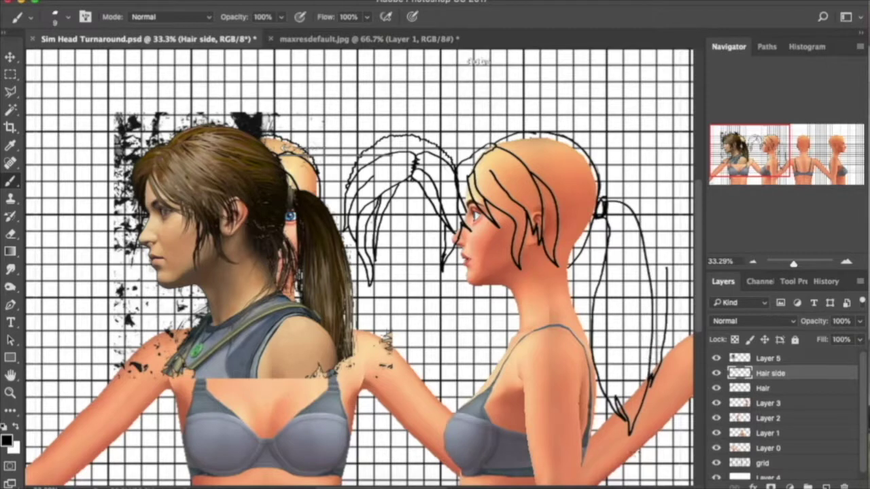
pyautogui.click(12, 235)
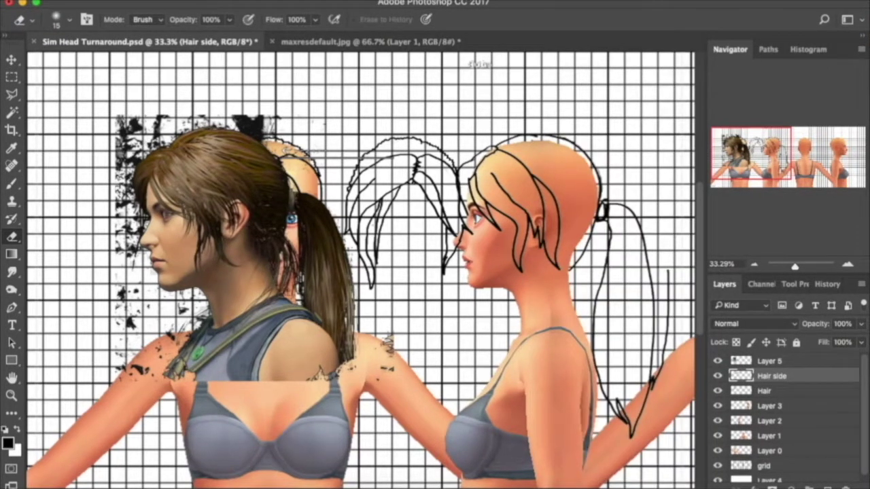
pyautogui.moveTo(669, 294); pyautogui.dragTo(663, 352)
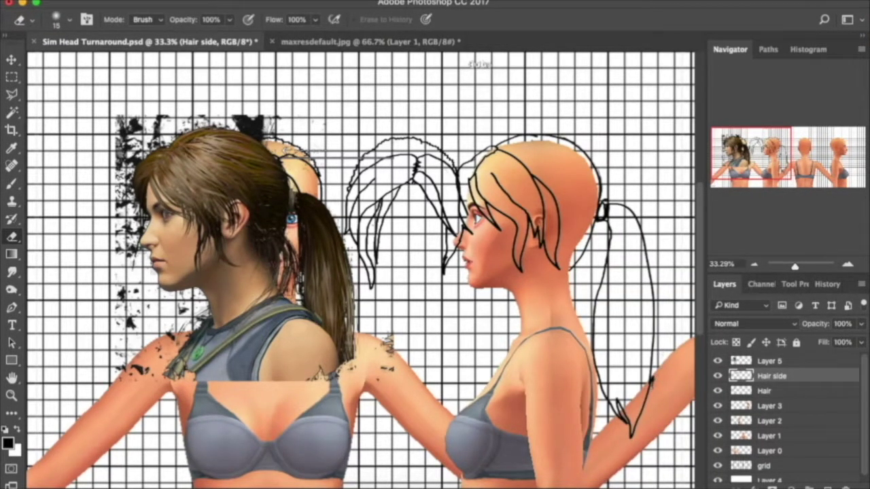
# Step: Draw loose hair strands falling from behind the ear down the neck and nape of the side-view head
pyautogui.press('b')
pyautogui.moveTo(561, 249); pyautogui.dragTo(528, 330)
pyautogui.moveTo(574, 263); pyautogui.dragTo(585, 320)
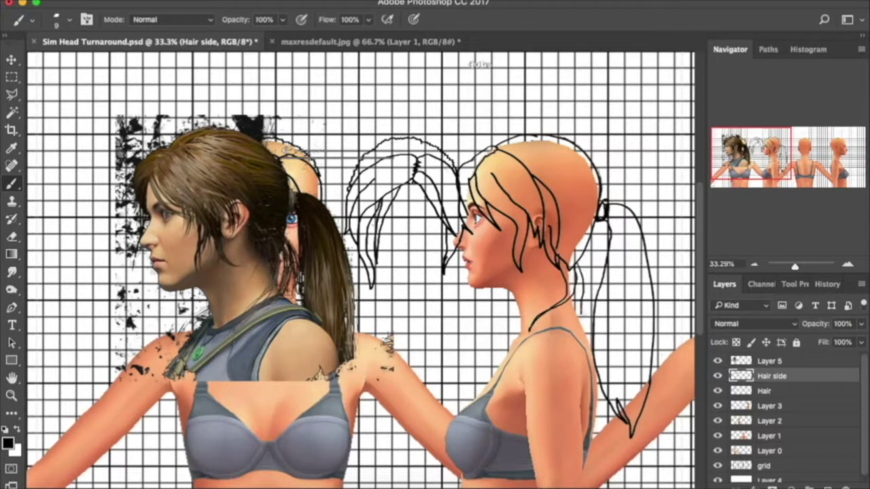
# Step: Erase the duplicate front-hair sketch between the two heads with a 125-size eraser, and delete the ponytail reference image layer
pyautogui.press('e')
pyautogui.press(']')
pyautogui.press(']')
pyautogui.press(']')
pyautogui.moveTo(394, 122)
pyautogui.mouseDown()
pyautogui.moveTo(366, 286)
pyautogui.moveTo(421, 153)
pyautogui.moveTo(443, 155)
pyautogui.moveTo(445, 272)
pyautogui.moveTo(433, 189)
pyautogui.moveTo(408, 161)
pyautogui.mouseUp()
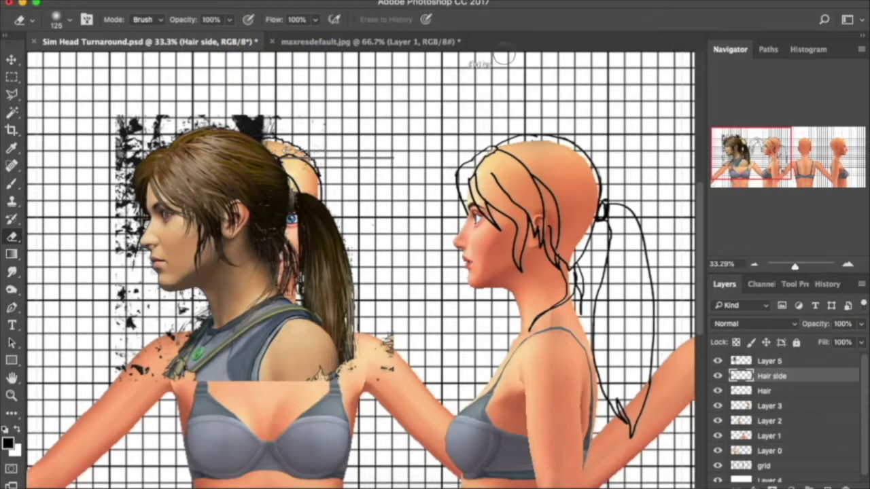
pyautogui.moveTo(789, 363); pyautogui.dragTo(847, 481)
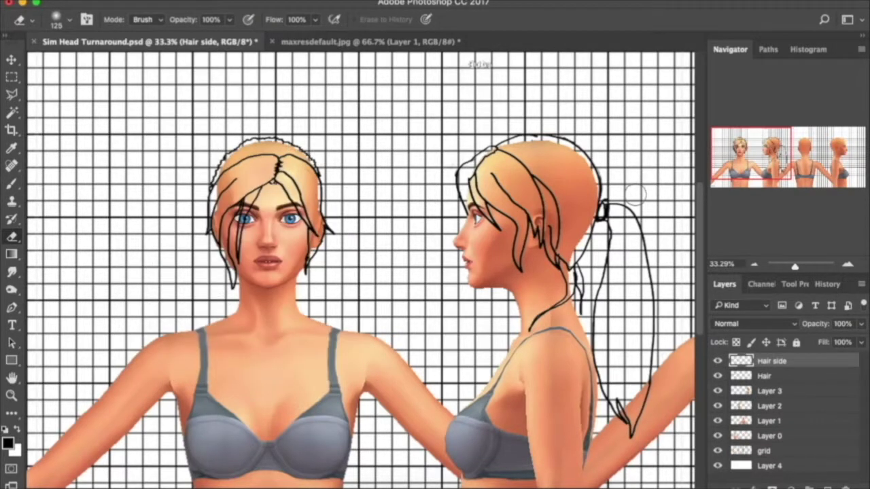
# Step: Select the enclosed hair sections of the front-view head on the Hair layer with the Magic Wand
pyautogui.click(12, 112)
pyautogui.click(238, 169)
pyautogui.click(765, 376)
pyautogui.click(261, 173)
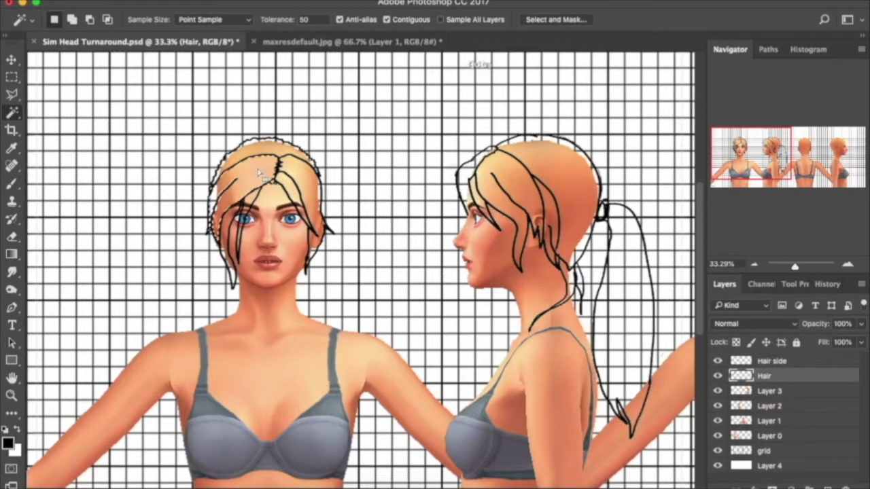
pyautogui.click(315, 238)
pyautogui.click(236, 231)
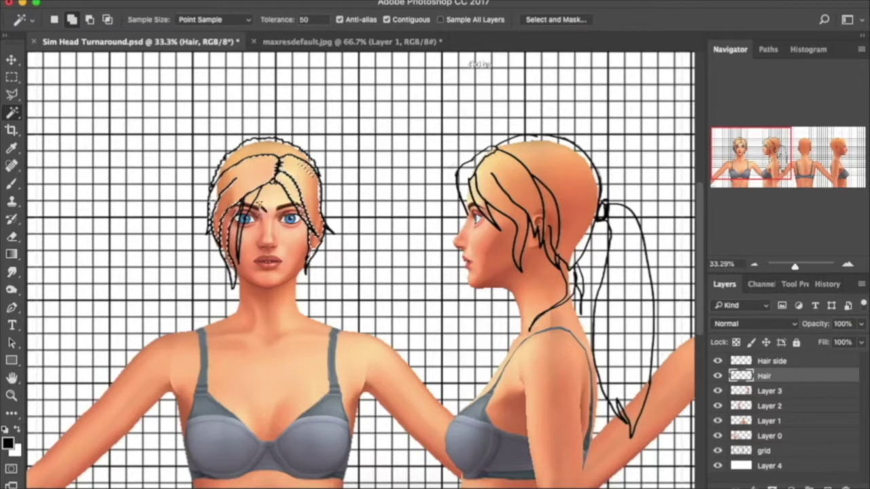
# Step: Expand the front hair selection and add a new layer directly beneath the Hair layer
pyautogui.keyDown('alt'); pyautogui.scroll(5, 247, 139); pyautogui.keyUp('alt')
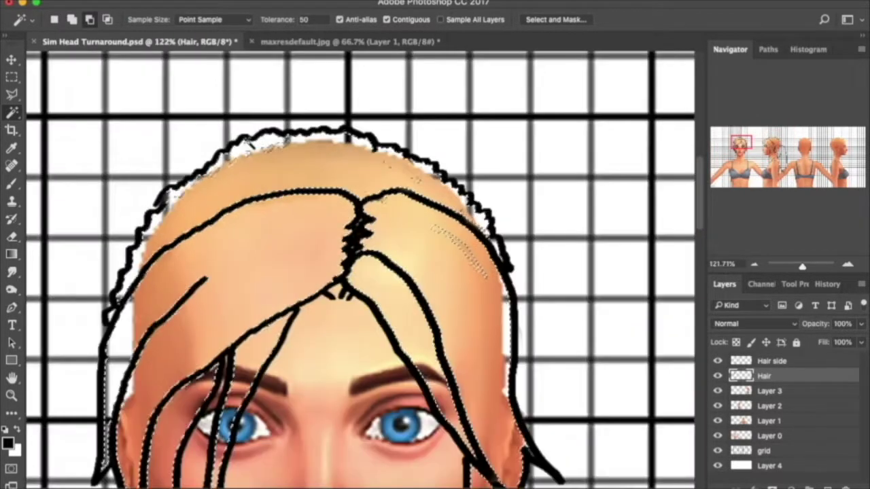
pyautogui.keyDown('alt'); pyautogui.scroll(-3, 402, 81); pyautogui.keyUp('alt')
pyautogui.click(299, 1)
pyautogui.moveTo(349, 163)
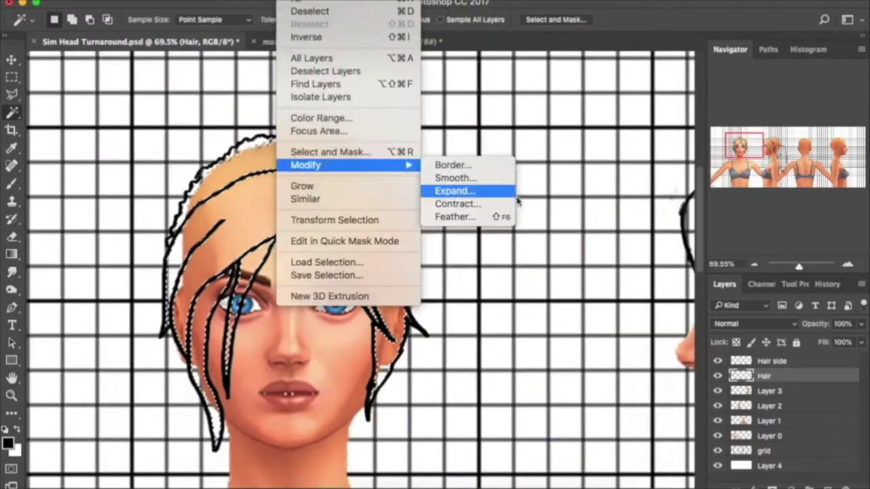
pyautogui.click(467, 191)
pyautogui.click(501, 208)
pyautogui.press('super+shift+alt+n')
pyautogui.press('super+bracketleft')
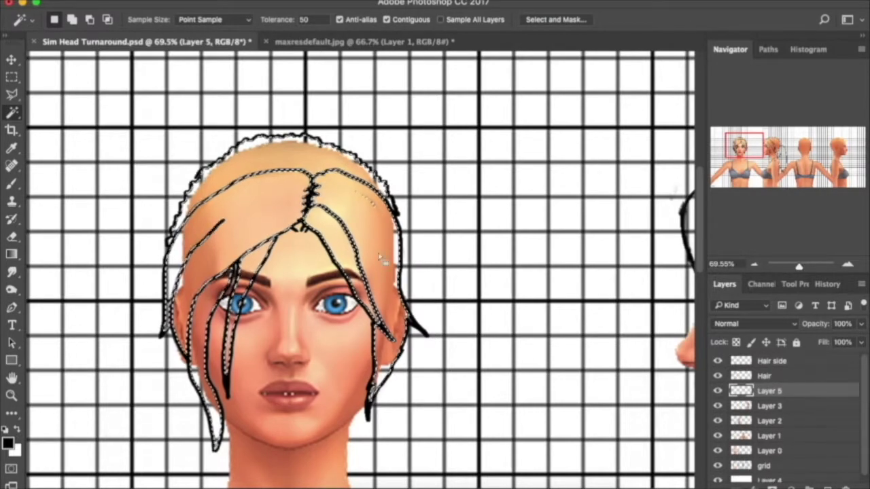
# Step: Fill the selected front hair on the new layer with a custom dark brown at 100% opacity, and deselect
pyautogui.click(151, 2)
pyautogui.click(161, 199)
pyautogui.click(649, 122)
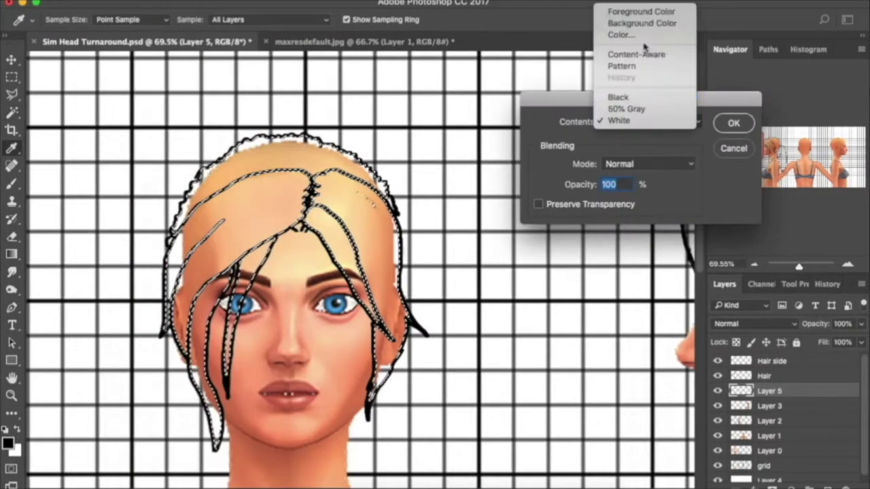
pyautogui.click(621, 34)
pyautogui.click(521, 288)
pyautogui.click(758, 166)
pyautogui.click(734, 123)
pyautogui.press('w')
pyautogui.press('super+d')
# Step: Select the enclosed hair, loose strand and ponytail sections of the side-view head on the Hair side layer
pyautogui.moveTo(554, 152); pyautogui.dragTo(26, 117)
pyautogui.click(792, 375)
pyautogui.click(792, 361)
pyautogui.click(372, 186)
pyautogui.keyDown('shift'); pyautogui.click(241, 191); pyautogui.keyUp('shift')
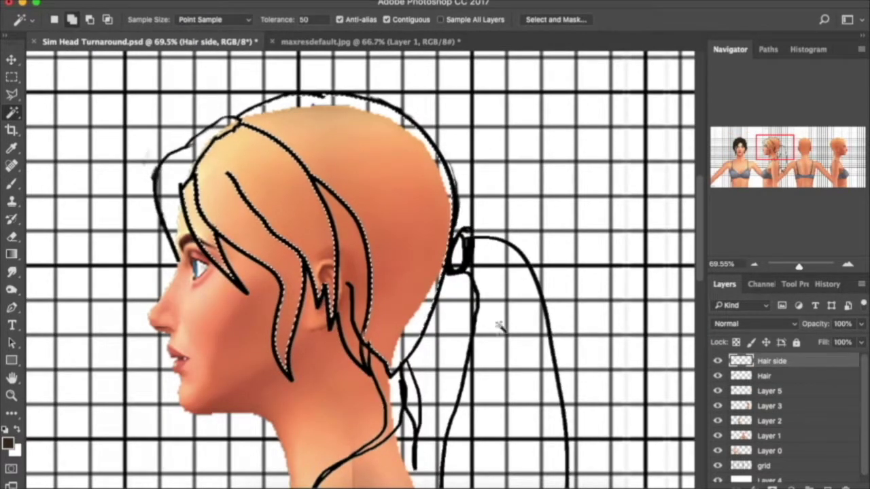
pyautogui.keyDown('shift'); pyautogui.click(412, 393); pyautogui.keyUp('shift')
pyautogui.keyDown('shift'); pyautogui.click(394, 401); pyautogui.keyUp('shift')
pyautogui.keyDown('shift'); pyautogui.click(356, 262); pyautogui.keyUp('shift')
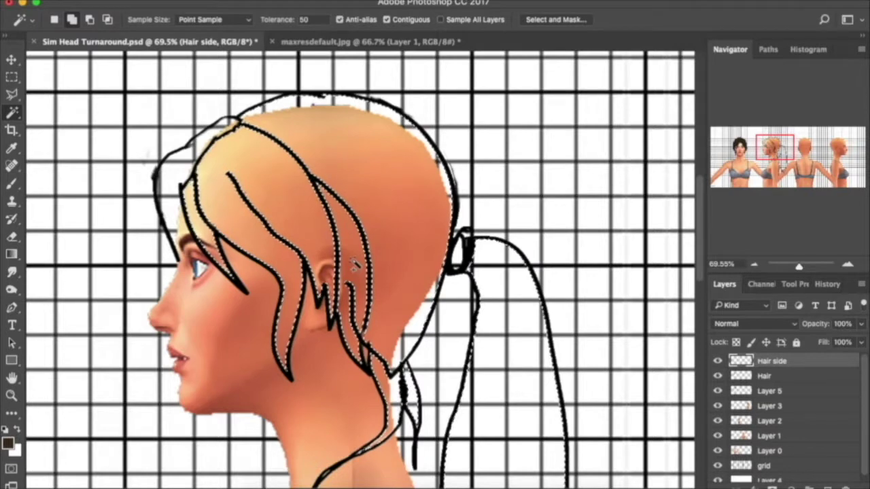
# Step: Fill the selected side-view hair sections with the dark brown on Layer 5, and clear the selection
pyautogui.click(767, 390)
pyautogui.hotkey('shift', 'BackSpace')
pyautogui.press('Return')
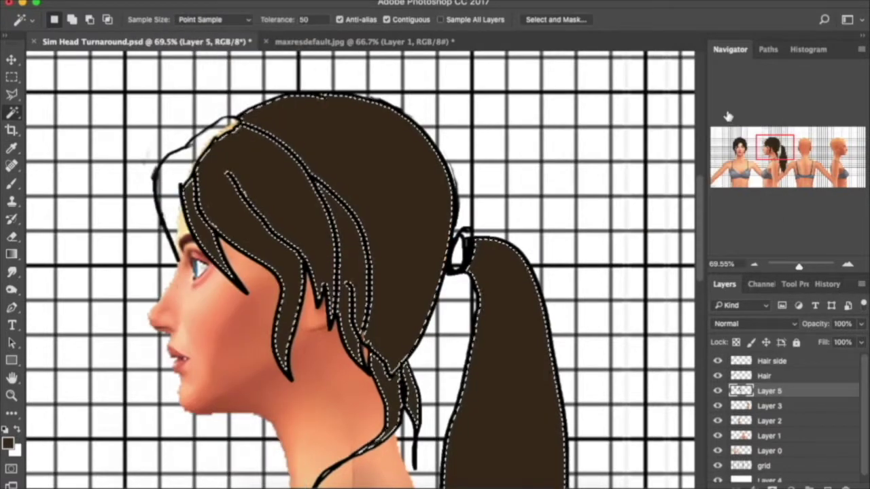
pyautogui.press('super+d')
# Step: Paint the unfilled fringe gap at the side-view forehead and the remaining gaps in the hair dark brown
pyautogui.press('b')
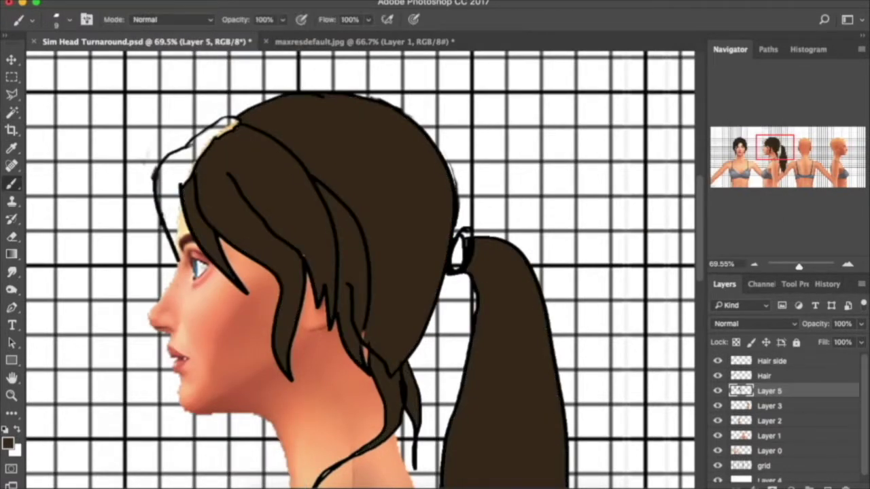
pyautogui.moveTo(169, 163)
pyautogui.mouseDown()
pyautogui.moveTo(217, 126)
pyautogui.moveTo(177, 191)
pyautogui.moveTo(169, 238)
pyautogui.moveTo(175, 178)
pyautogui.mouseUp()
pyautogui.scroll(-10, 361, 269)
pyautogui.scroll(4, 360, 269)
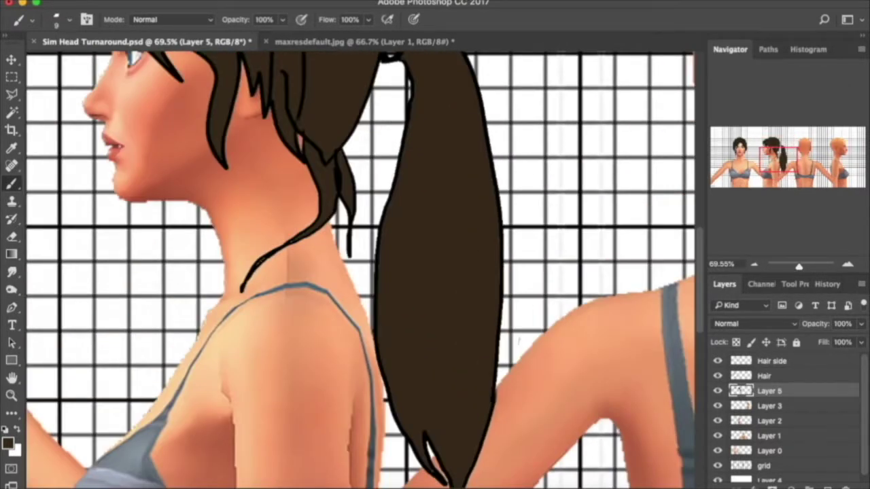
pyautogui.scroll(5, 360, 272)
# Step: Set the foreground colour to black and paint the ponytail tie solid black
pyautogui.click(8, 443)
pyautogui.click(740, 170)
pyautogui.moveTo(396, 196)
pyautogui.mouseDown()
pyautogui.moveTo(390, 222)
pyautogui.moveTo(402, 189)
pyautogui.mouseUp()
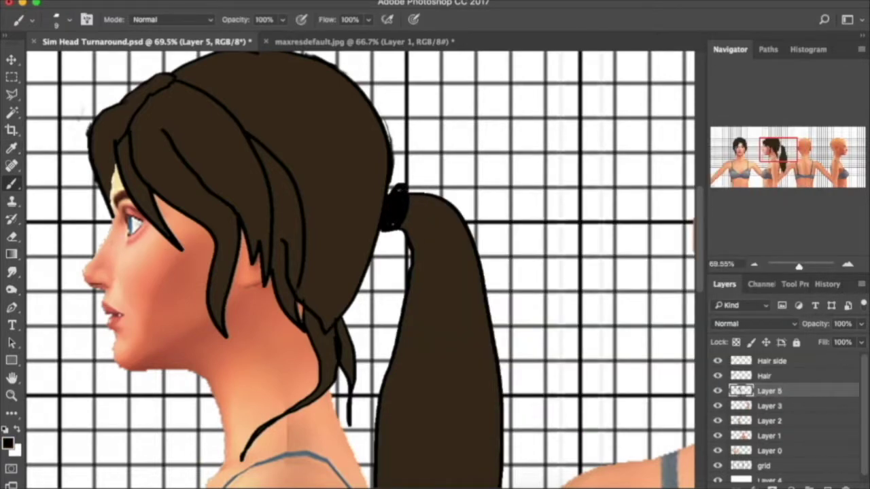
# Step: Duplicate the Hair layer and place the copied front hair beside the right-facing head as a guide
pyautogui.keyDown('alt'); pyautogui.scroll(-5, 394, 182); pyautogui.keyUp('alt')
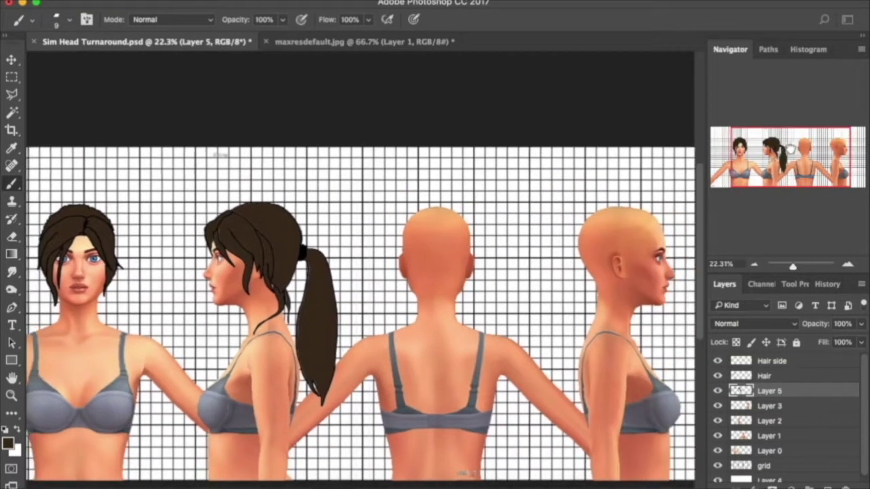
pyautogui.moveTo(792, 149); pyautogui.dragTo(794, 150)
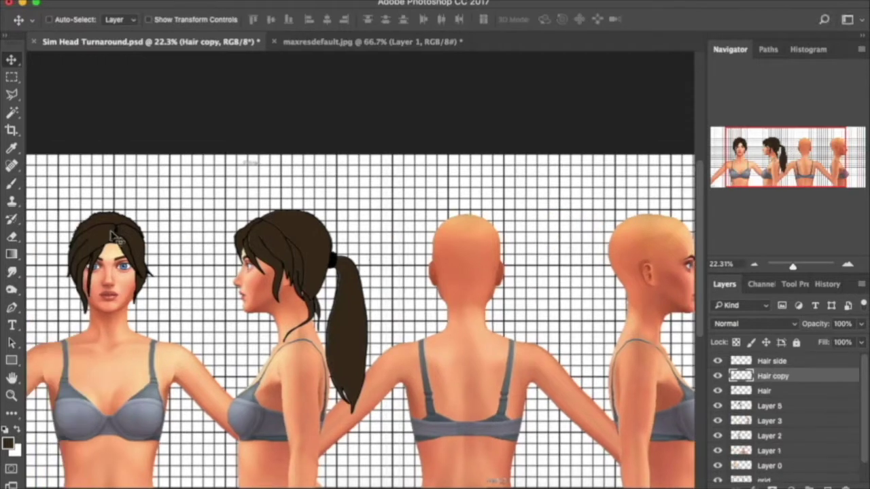
pyautogui.moveTo(281, 233); pyautogui.dragTo(466, 204)
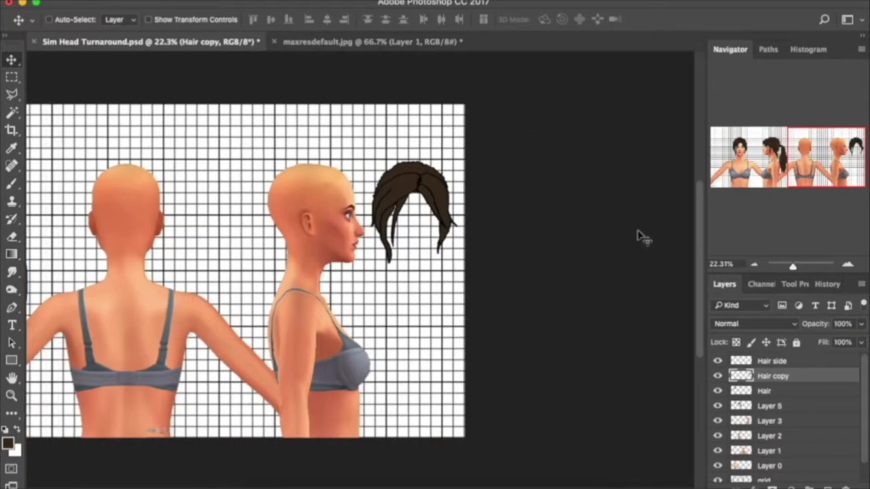
pyautogui.keyDown('alt'); pyautogui.scroll(5, 328, 211); pyautogui.keyUp('alt')
pyautogui.keyDown('alt'); pyautogui.scroll(-1, 328, 212); pyautogui.keyUp('alt')
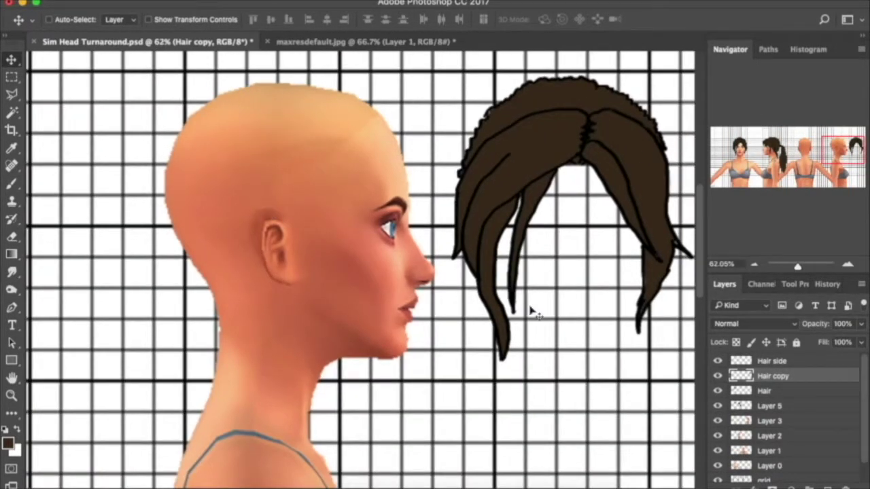
# Step: Choose the Brush with black and rename the copied hair layer as hair other side
pyautogui.click(14, 184)
pyautogui.click(8, 444)
pyautogui.click(762, 167)
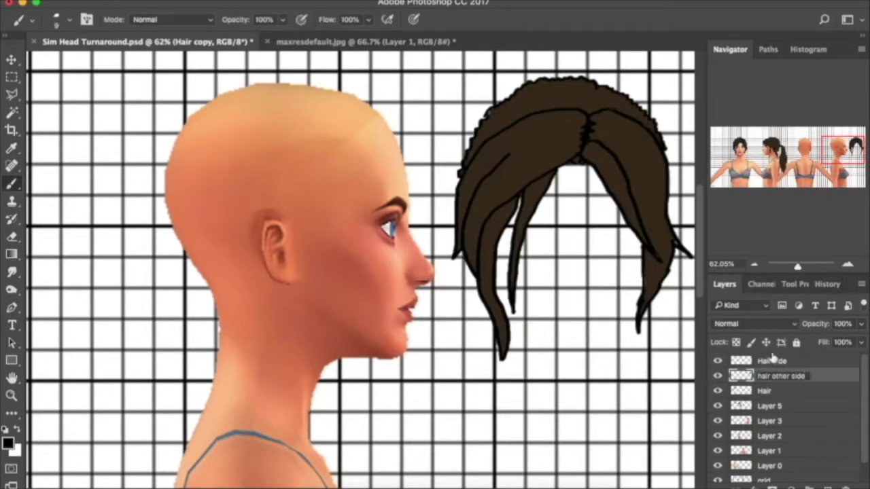
pyautogui.press('Return')
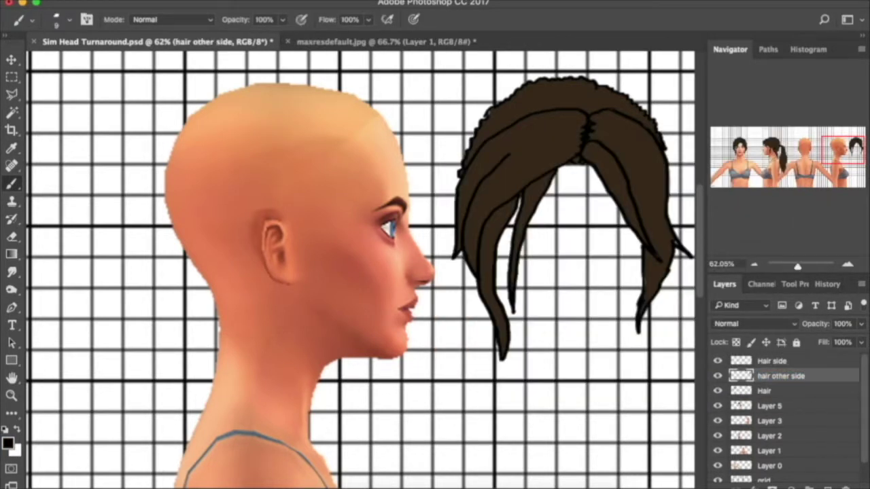
# Step: Duplicate the Hair side layer and move the copied outline over to the right-facing head
pyautogui.click(809, 365)
pyautogui.press('super+j')
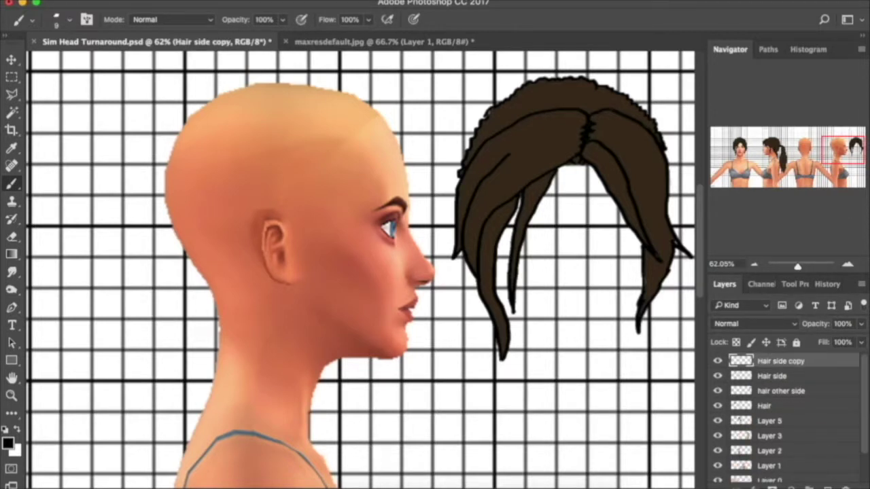
pyautogui.click(12, 59)
pyautogui.moveTo(153, 139); pyautogui.dragTo(752, 170)
pyautogui.moveTo(146, 170); pyautogui.dragTo(710, 218)
# Step: Flip the copied side hair outline horizontally and align it with the right-facing head
pyautogui.click(147, 0)
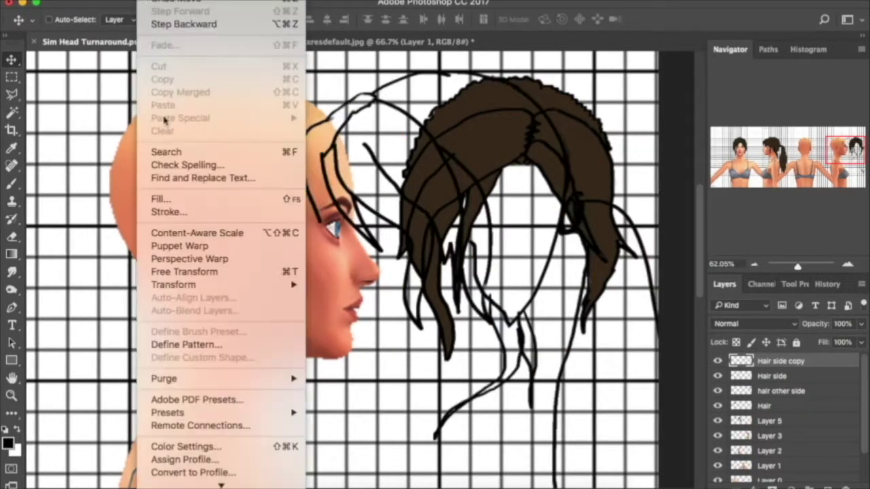
pyautogui.moveTo(231, 285)
pyautogui.click(386, 436)
pyautogui.hotkey('shift', 'Left')
pyautogui.hotkey('shift', 'Left')
pyautogui.hotkey('shift', 'Left')
pyautogui.hotkey('shift', 'Left')
pyautogui.hotkey('shift', 'Left')
pyautogui.hotkey('shift', 'Left')
pyautogui.hotkey('shift', 'Left')
pyautogui.hotkey('shift', 'Left')
pyautogui.hotkey('shift', 'Left')
pyautogui.hotkey('shift', 'Left')
pyautogui.hotkey('shift', 'Left')
pyautogui.hotkey('shift', 'Left')
pyautogui.hotkey('shift', 'Left')
pyautogui.hotkey('shift', 'Left')
pyautogui.hotkey('shift', 'Left')
pyautogui.hotkey('shift', 'Left')
pyautogui.hotkey('shift', 'Left')
pyautogui.hotkey('shift', 'Left')
pyautogui.hotkey('shift', 'Left')
pyautogui.hotkey('shift', 'Left')
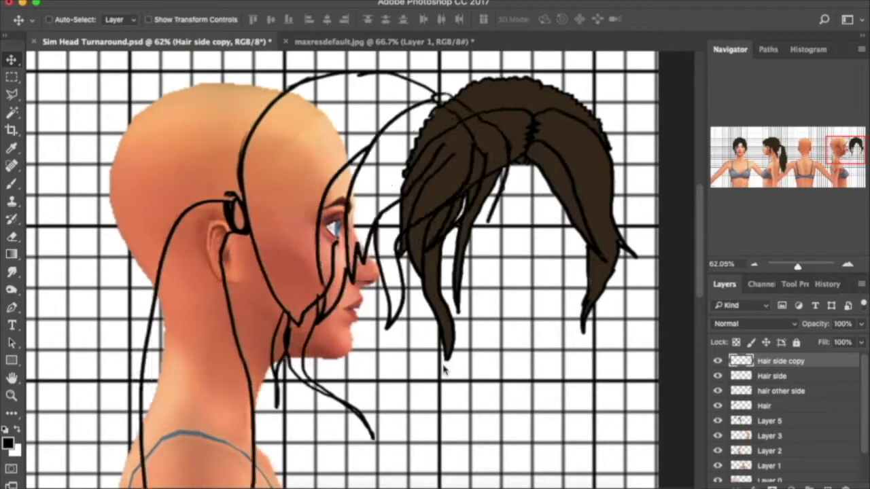
pyautogui.hotkey('shift', 'Left')
pyautogui.hotkey('shift', 'Left')
pyautogui.hotkey('shift', 'Left')
pyautogui.hotkey('shift', 'Left')
pyautogui.hotkey('shift', 'Left')
pyautogui.hotkey('shift', 'Left')
pyautogui.hotkey('shift', 'Left')
# Step: Brush new fringe strands across the forehead, eye and temple of the right-facing head, following the front hair guide
pyautogui.click(12, 184)
pyautogui.moveTo(314, 95); pyautogui.dragTo(313, 301)
pyautogui.moveTo(374, 179)
pyautogui.mouseDown()
pyautogui.moveTo(323, 198)
pyautogui.moveTo(238, 272)
pyautogui.mouseUp()
pyautogui.moveTo(294, 146); pyautogui.dragTo(251, 209)
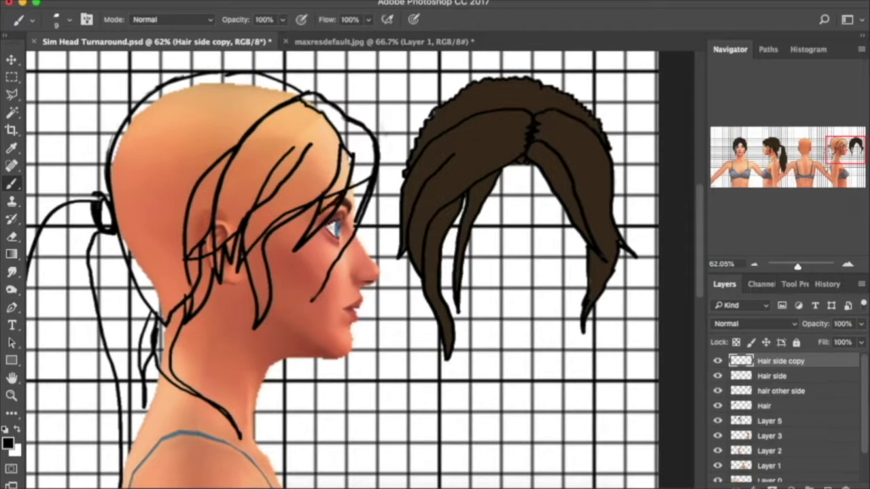
pyautogui.moveTo(312, 219); pyautogui.dragTo(267, 287)
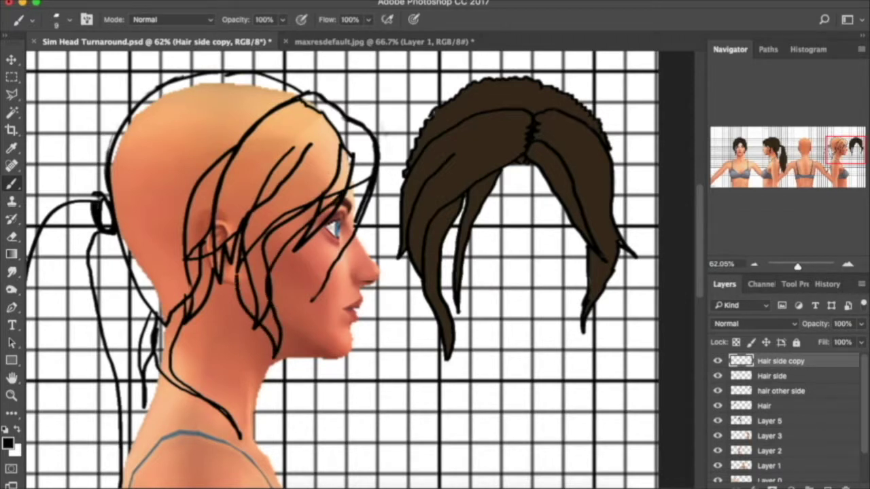
pyautogui.moveTo(283, 160)
pyautogui.mouseDown()
pyautogui.moveTo(242, 218)
pyautogui.moveTo(214, 298)
pyautogui.mouseUp()
pyautogui.press('super+alt+z')
pyautogui.press('super+alt+z')
pyautogui.press('super+alt+z')
# Step: Redraw the strand from the upper forehead to the ear, and erase the old mirrored strands behind it and around the ear
pyautogui.moveTo(295, 145); pyautogui.dragTo(228, 250)
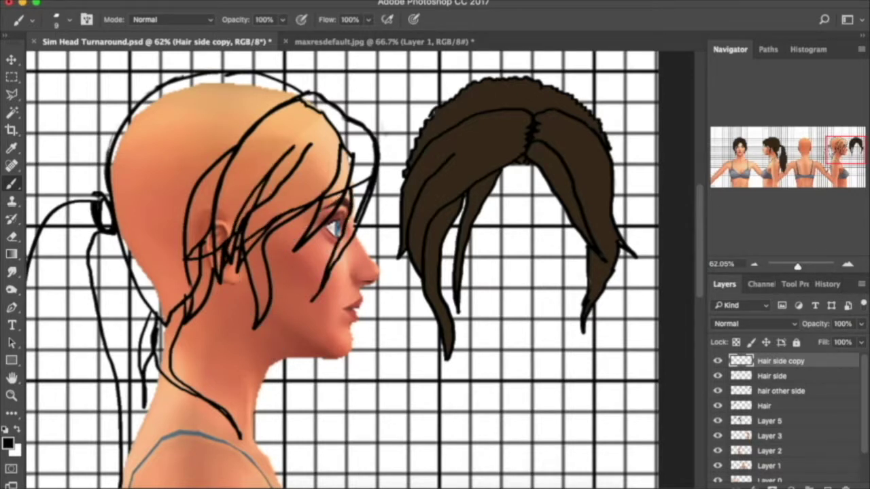
pyautogui.click(12, 236)
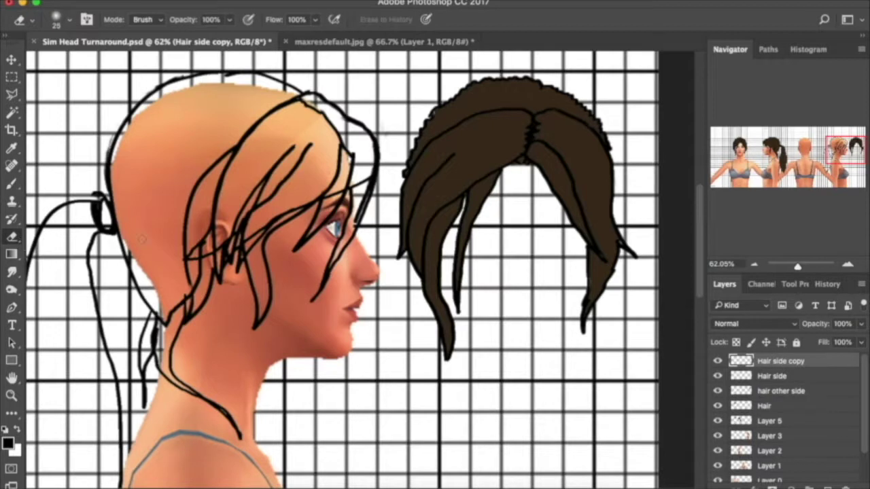
pyautogui.moveTo(225, 145); pyautogui.dragTo(191, 208)
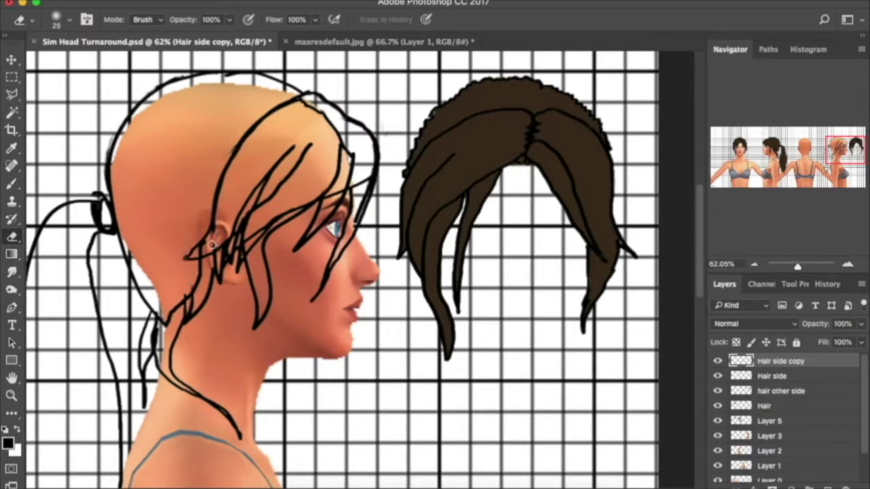
pyautogui.moveTo(263, 202)
pyautogui.mouseDown()
pyautogui.moveTo(308, 148)
pyautogui.moveTo(241, 233)
pyautogui.mouseUp()
# Step: Reduce the eraser to size 10 and erase the old fringe lines over the eyebrow, cheek and forehead
pyautogui.press('[')
pyautogui.press('[')
pyautogui.press('[')
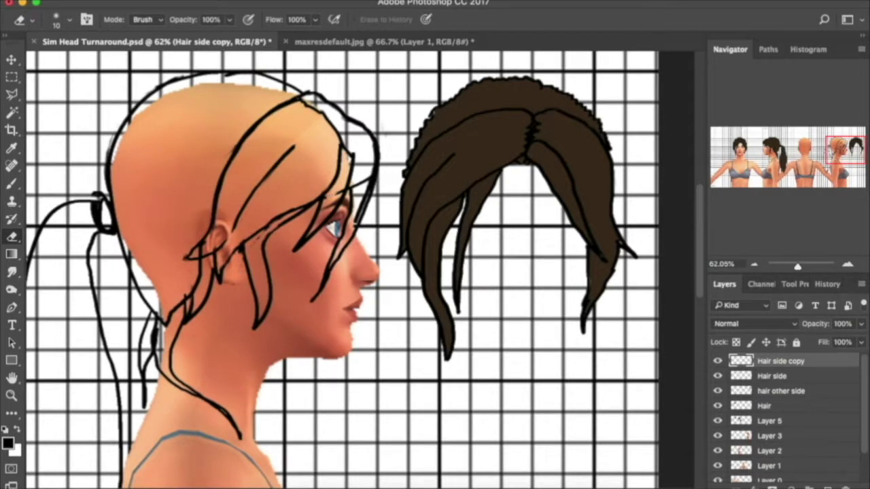
pyautogui.moveTo(297, 248); pyautogui.dragTo(343, 197)
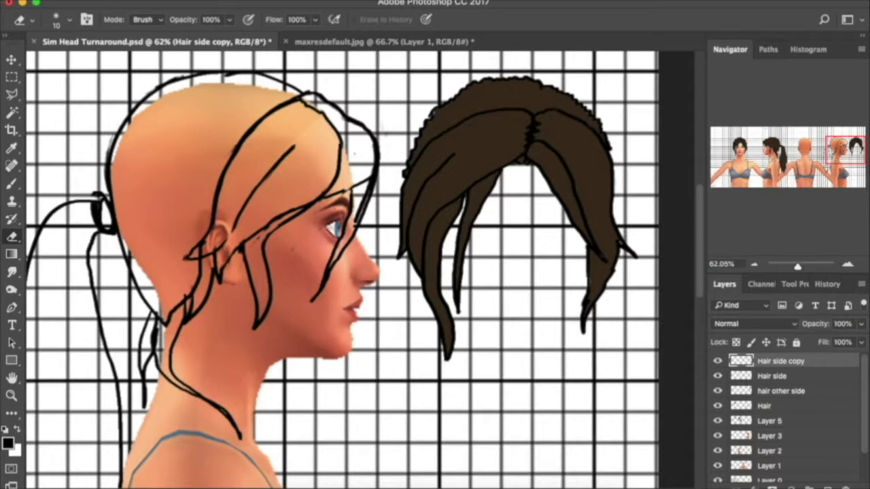
pyautogui.moveTo(325, 112); pyautogui.dragTo(329, 196)
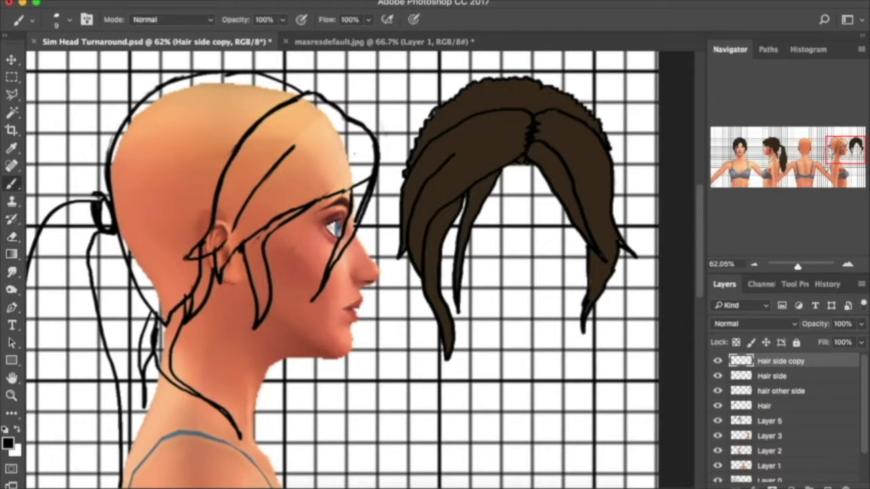
# Step: Brush the remaining strand lines along the nape and neck of the right-facing head, and delete the "hair other side" layer
pyautogui.press(']')
pyautogui.press('b')
pyautogui.moveTo(196, 289)
pyautogui.mouseDown()
pyautogui.moveTo(186, 352)
pyautogui.moveTo(206, 412)
pyautogui.mouseUp()
pyautogui.moveTo(206, 412)
pyautogui.mouseDown()
pyautogui.moveTo(182, 379)
pyautogui.moveTo(180, 309)
pyautogui.moveTo(184, 398)
pyautogui.mouseUp()
pyautogui.press('super+0')
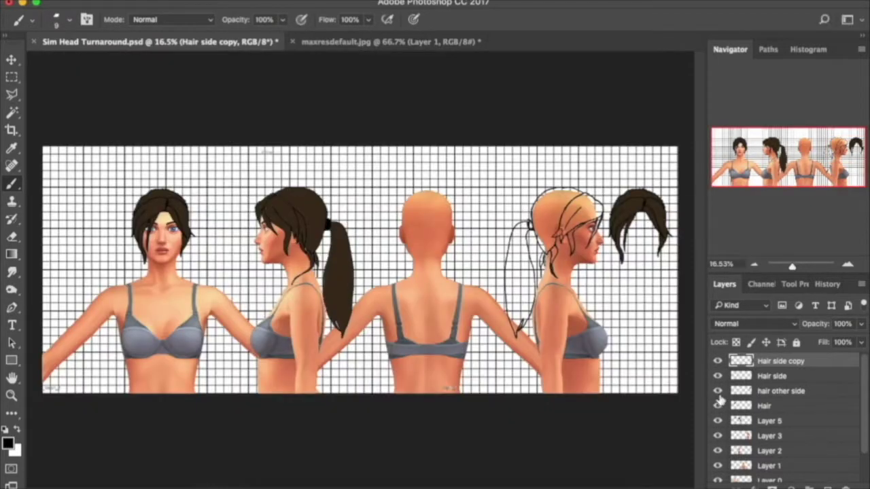
pyautogui.moveTo(806, 395); pyautogui.dragTo(842, 484)
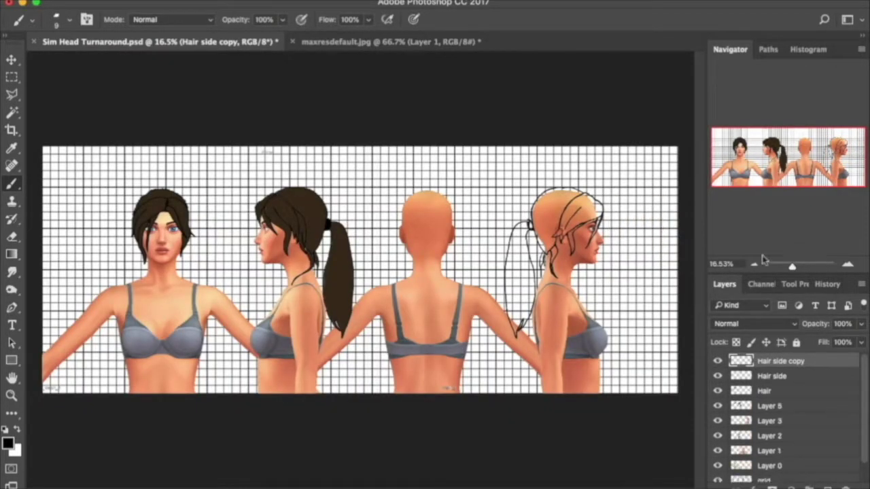
# Step: Select the outlined hair, fringe and ponytail areas of the right-facing head with the Magic Wand
pyautogui.moveTo(792, 266); pyautogui.dragTo(795, 267)
pyautogui.moveTo(797, 163); pyautogui.dragTo(828, 164)
pyautogui.click(20, 111)
pyautogui.click(414, 316)
pyautogui.keyDown('shift'); pyautogui.click(476, 183); pyautogui.keyUp('shift')
pyautogui.keyDown('shift'); pyautogui.click(511, 178); pyautogui.keyUp('shift')
pyautogui.keyDown('shift'); pyautogui.click(510, 230); pyautogui.keyUp('shift')
pyautogui.keyDown('shift'); pyautogui.click(478, 255); pyautogui.keyUp('shift')
pyautogui.keyDown('shift'); pyautogui.click(461, 257); pyautogui.keyUp('shift')
# Step: Fill the selected hair areas with the dark brown hair colour on Layer 5, and clear the selection
pyautogui.click(770, 406)
pyautogui.click(155, 0)
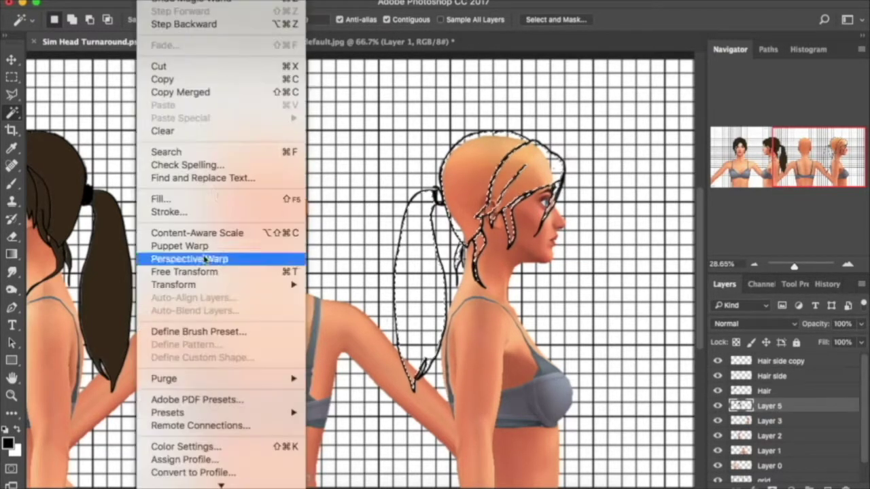
pyautogui.click(163, 199)
pyautogui.click(651, 122)
pyautogui.click(757, 165)
pyautogui.click(734, 123)
pyautogui.click(292, 0)
pyautogui.click(441, 191)
pyautogui.click(499, 202)
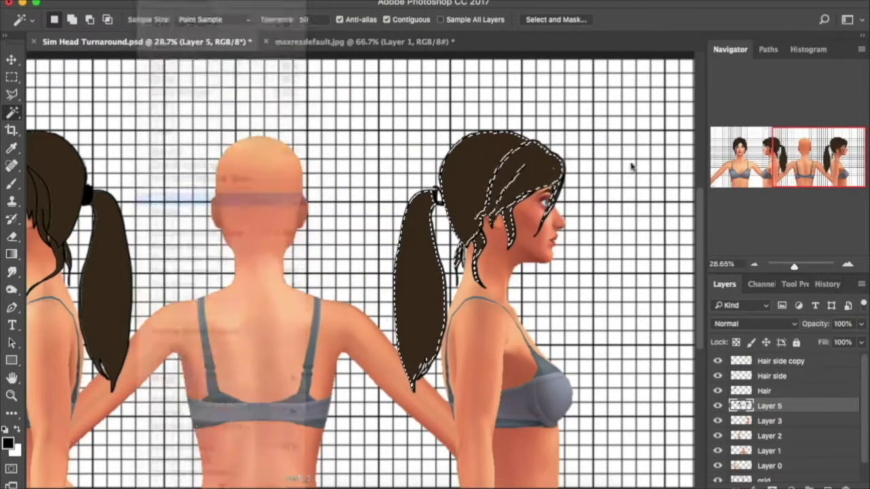
pyautogui.press('super+d')
# Step: Paint the unfilled nape strands of the right-facing head dark brown and its hair tie black
pyautogui.moveTo(794, 266); pyautogui.dragTo(798, 267)
pyautogui.moveTo(819, 157); pyautogui.dragTo(838, 150)
pyautogui.press('b')
pyautogui.keyDown('alt'); pyautogui.click(279, 184); pyautogui.keyUp('alt')
pyautogui.press('[')
pyautogui.moveTo(315, 313); pyautogui.dragTo(316, 342)
pyautogui.click(8, 443)
pyautogui.click(451, 345)
pyautogui.click(749, 172)
pyautogui.moveTo(266, 211); pyautogui.dragTo(270, 233)
pyautogui.moveTo(798, 268); pyautogui.dragTo(795, 269)
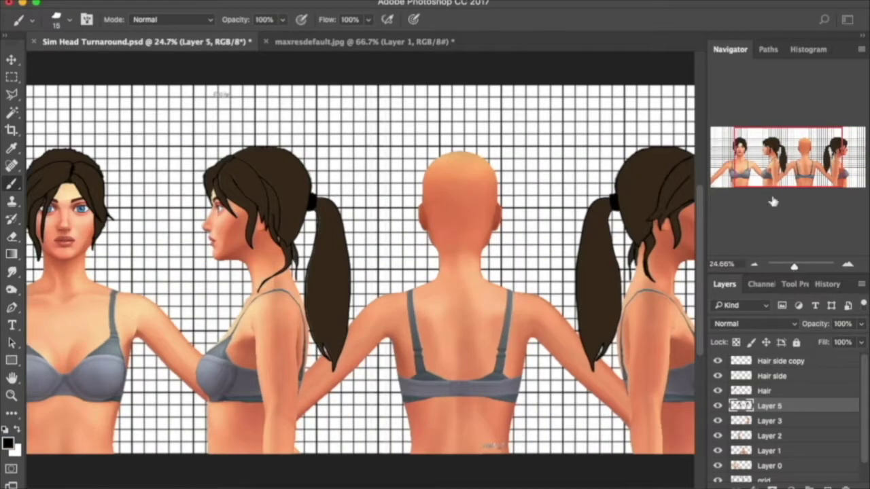
# Step: Outline the hair and nape strands on the back-view head in black, and paint the hair dark brown on a new layer
pyautogui.moveTo(774, 171); pyautogui.dragTo(790, 172)
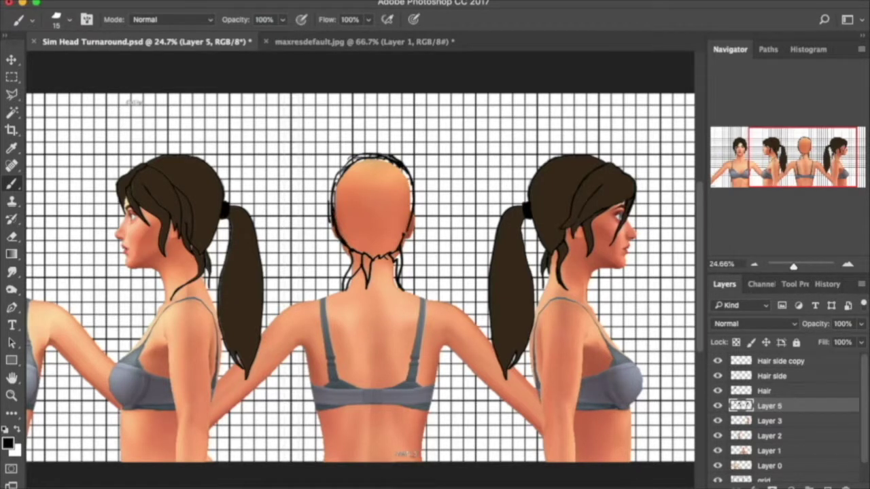
pyautogui.press('alt+shift+super+n')
pyautogui.keyDown('alt'); pyautogui.click(241, 258); pyautogui.keyUp('alt')
pyautogui.press(']')
pyautogui.press(']')
pyautogui.press(']')
pyautogui.press(']')
pyautogui.press(']')
pyautogui.press(']')
pyautogui.press(']')
pyautogui.press(']')
pyautogui.press(']')
pyautogui.press(']')
pyautogui.press(']')
pyautogui.moveTo(349, 215)
pyautogui.mouseDown()
pyautogui.moveTo(354, 237)
pyautogui.moveTo(390, 167)
pyautogui.moveTo(347, 234)
pyautogui.moveTo(386, 252)
pyautogui.moveTo(408, 197)
pyautogui.moveTo(381, 231)
pyautogui.moveTo(377, 169)
pyautogui.moveTo(346, 281)
pyautogui.mouseUp()
pyautogui.press('[')
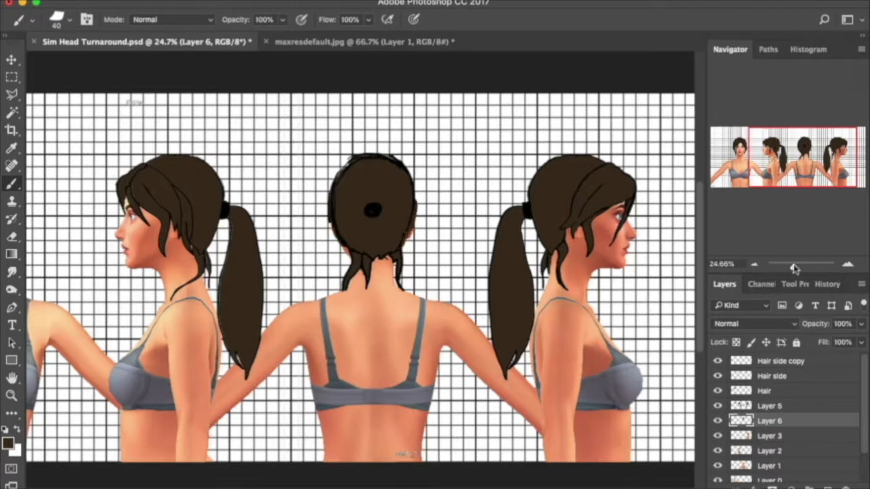
# Step: Hide the white background layer, Layer 4, so the turnaround has a transparent background
pyautogui.moveTo(793, 266); pyautogui.dragTo(791, 268)
pyautogui.scroll(-2, 808, 478)
pyautogui.click(719, 475)
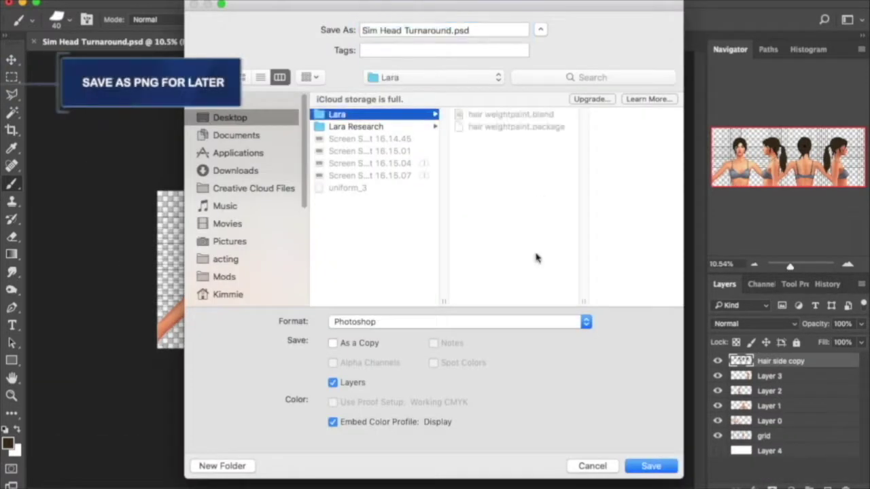
# Step: Save the turnaround as a PNG with a Lara hair file name in a new folder named Hair
pyautogui.press('super+shift+n')
pyautogui.write('Hair')
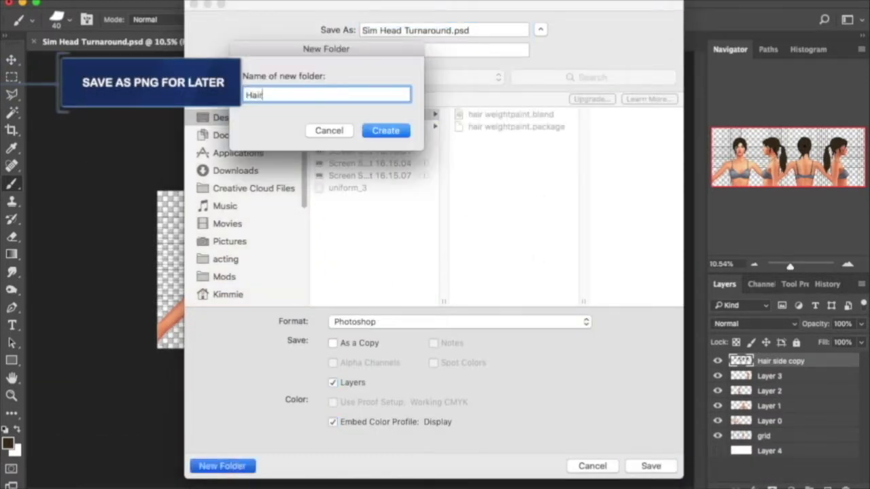
pyautogui.click(385, 130)
pyautogui.click(459, 322)
pyautogui.click(399, 414)
pyautogui.write('Laira Hair T')
pyautogui.press('Return')
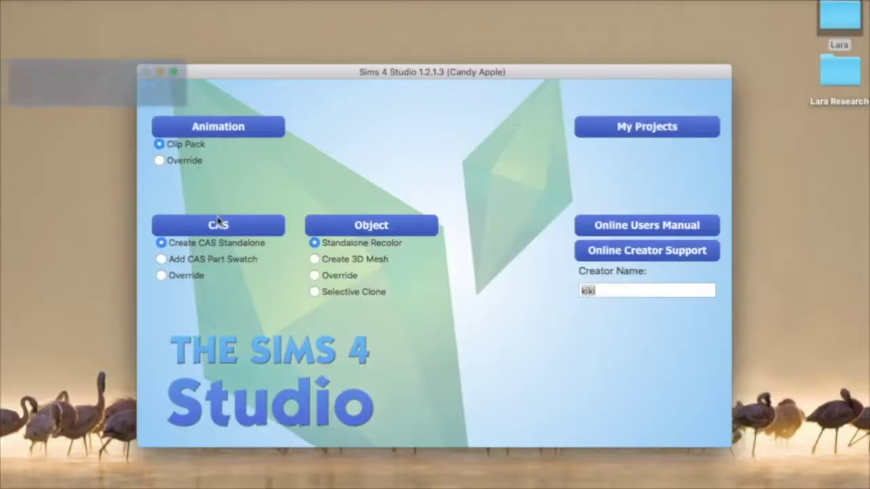
# Step: In Sims 4 Studio, start a new CAS standalone and filter the parts to Female, Adult and Hair
pyautogui.click(220, 222)
pyautogui.click(249, 113)
pyautogui.click(197, 111)
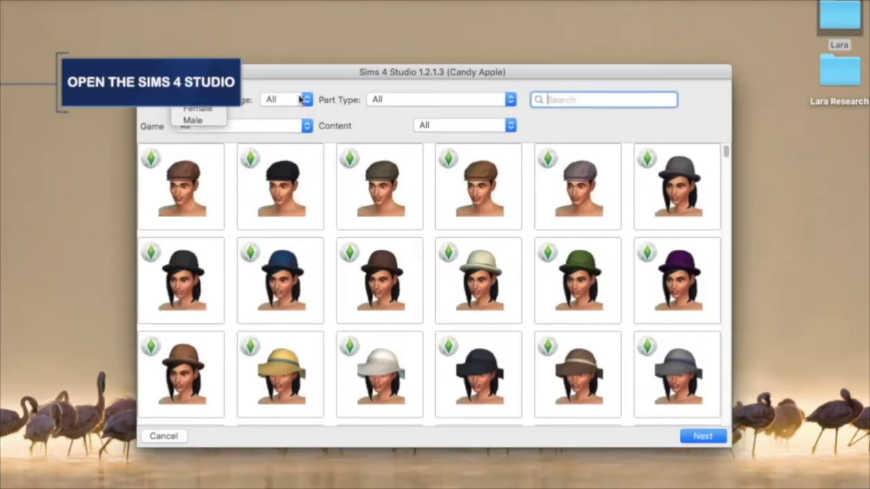
pyautogui.click(282, 99)
pyautogui.click(276, 110)
pyautogui.click(494, 102)
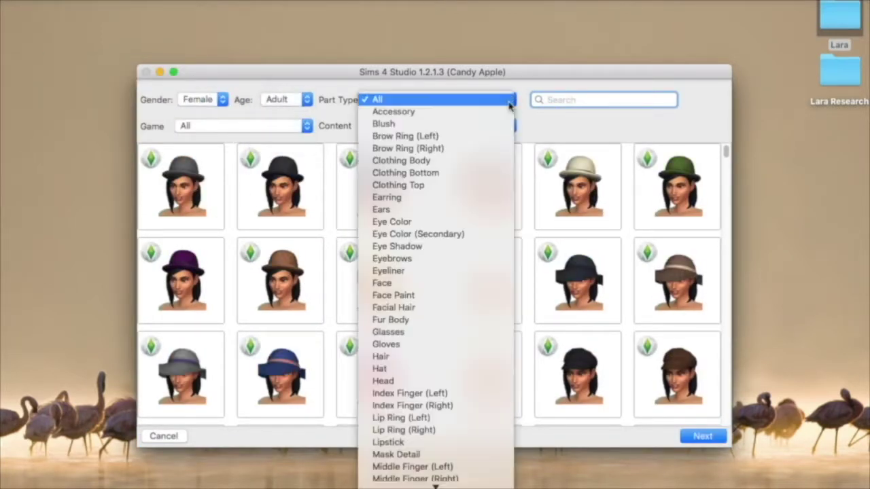
pyautogui.click(423, 360)
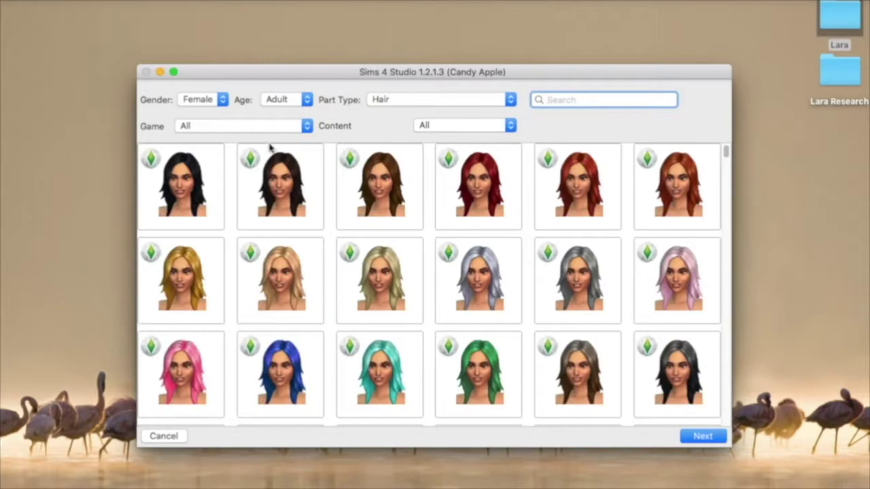
# Step: Search the hair catalogue for "ponytail"
pyautogui.click(307, 126)
pyautogui.click(566, 100)
pyautogui.write('ponytail')
pyautogui.press('Return')
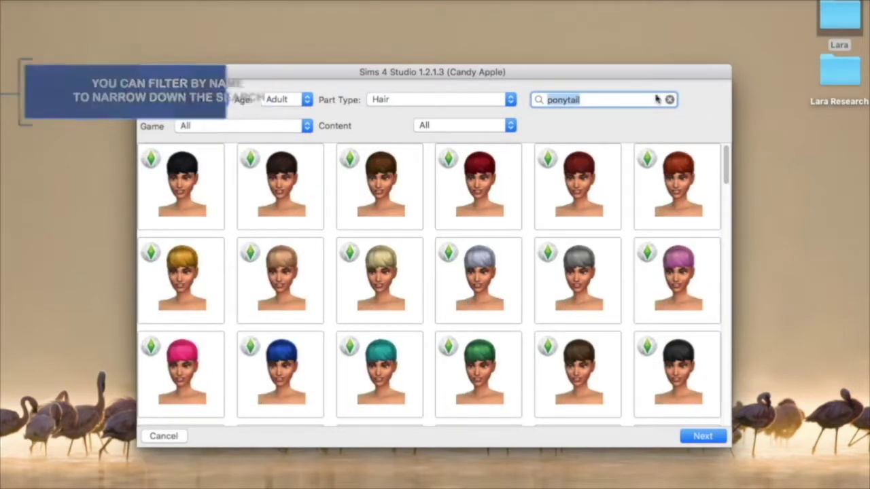
# Step: Browse the ponytail hairs and choose the dark brown swatch of the Get to Work PonytailMidSimple hair
pyautogui.scroll(-10, 493, 248)
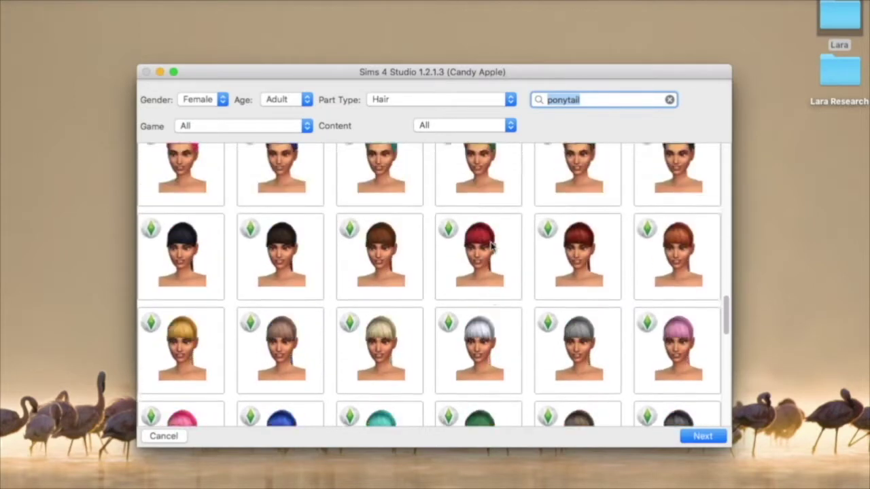
pyautogui.scroll(-1, 494, 259)
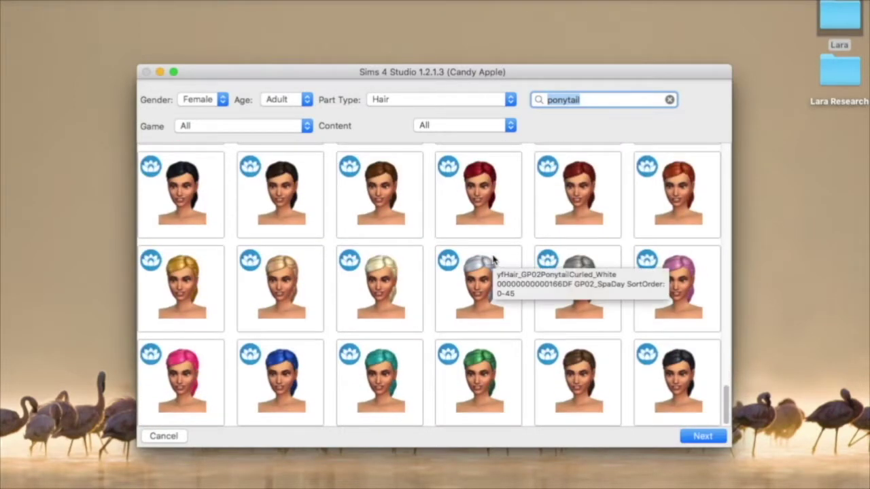
pyautogui.scroll(9, 494, 258)
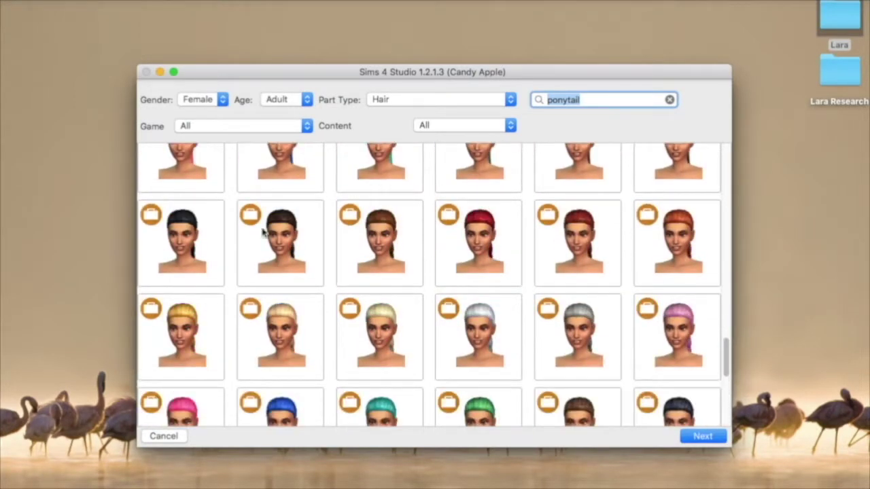
pyautogui.click(262, 232)
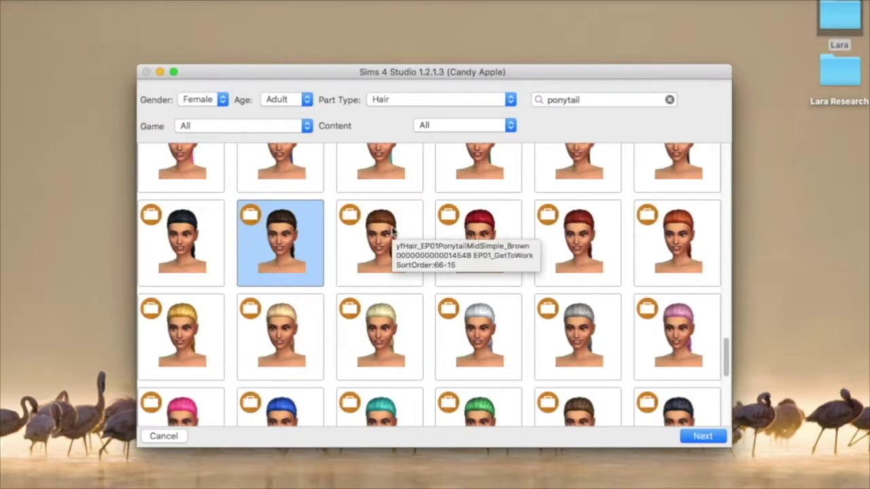
# Step: Save the new package as hairline in the Lara folder, and export its LOD 0 mesh as hairline.blend
pyautogui.click(695, 437)
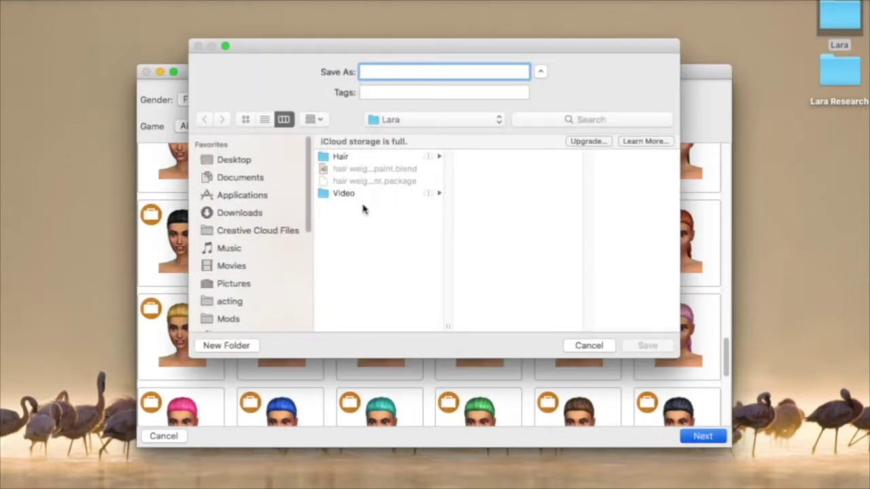
pyautogui.write('hairline')
pyautogui.click(645, 345)
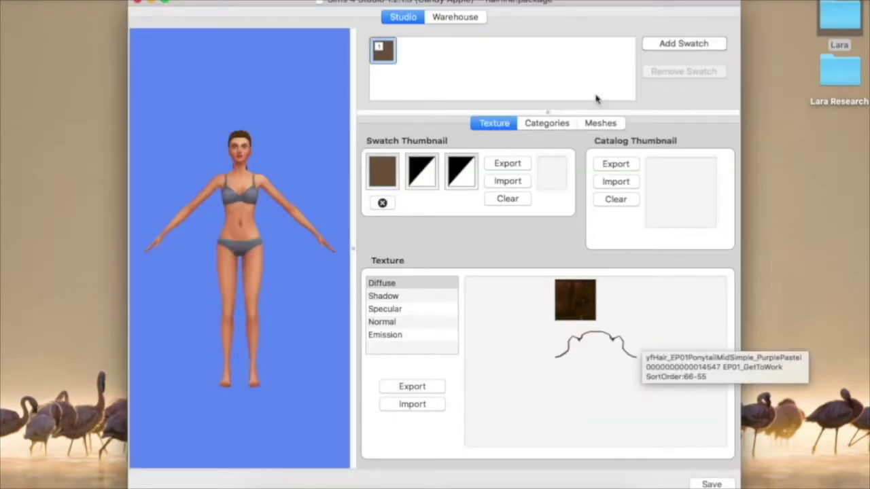
pyautogui.click(603, 124)
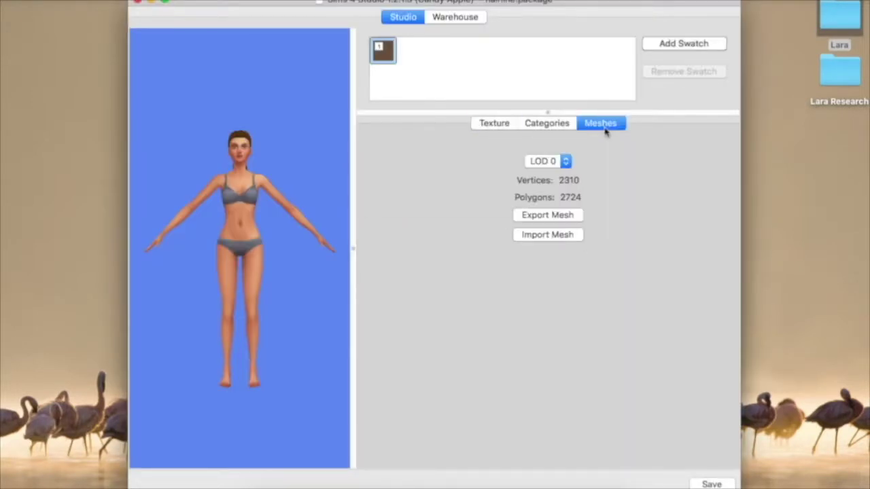
pyautogui.click(559, 216)
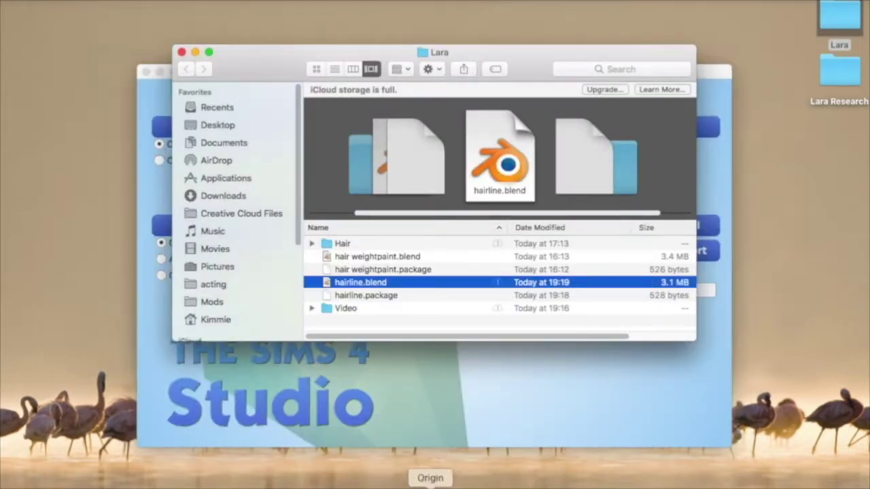
# Step: Close Sims 4 Studio and open hairline.blend from the Lara folder in Blender
pyautogui.rightClick(547, 477)
pyautogui.click(537, 472)
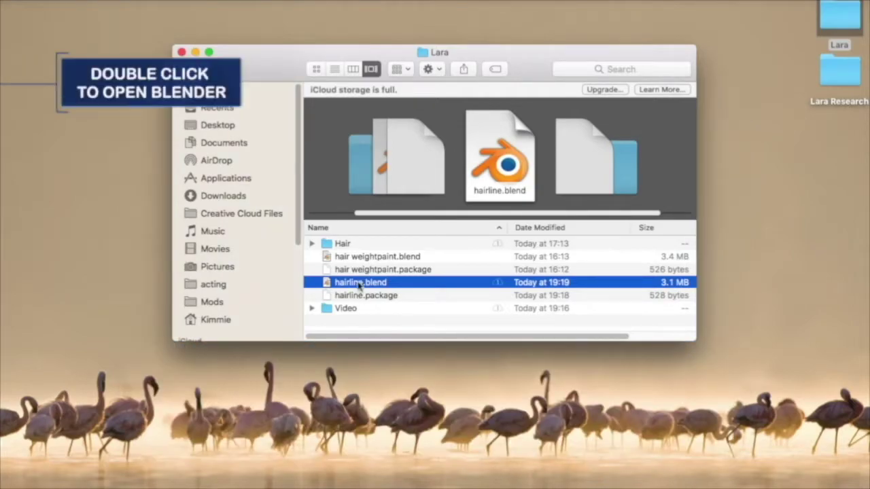
pyautogui.doubleClick(357, 286)
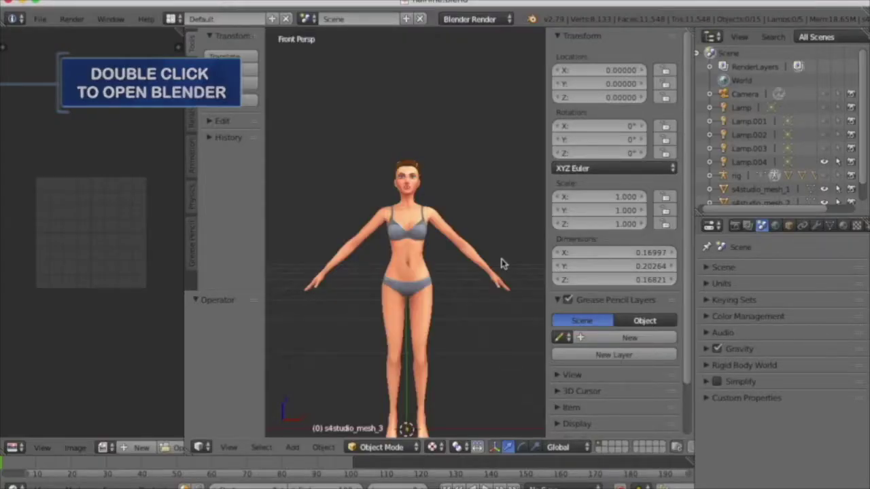
# Step: Hide the 3D view's properties and tool shelves, and close the image editor beside it
pyautogui.press('n')
pyautogui.press('t')
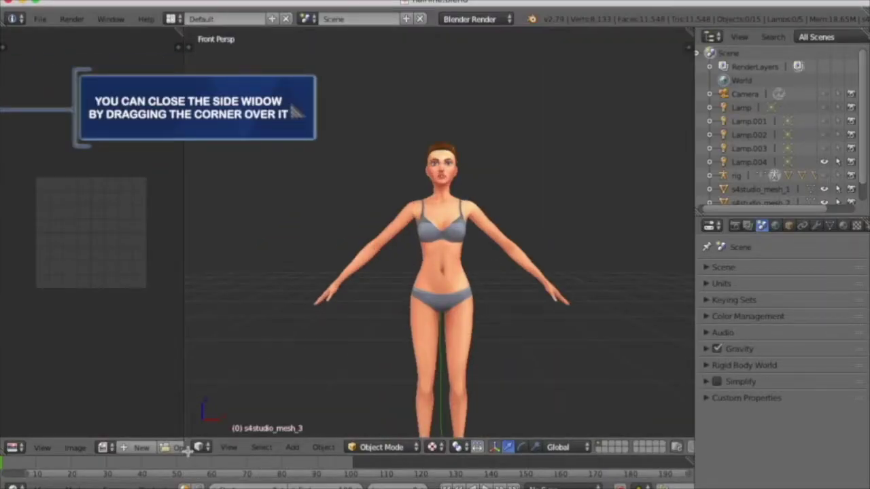
pyautogui.moveTo(187, 454); pyautogui.dragTo(89, 438)
# Step: Examine the ponytail mesh from the side and front, and toggle the visibility of s4studio_mesh_2 to identify its part of the hair
pyautogui.moveTo(480, 189); pyautogui.dragTo(352, 225, button='middle')
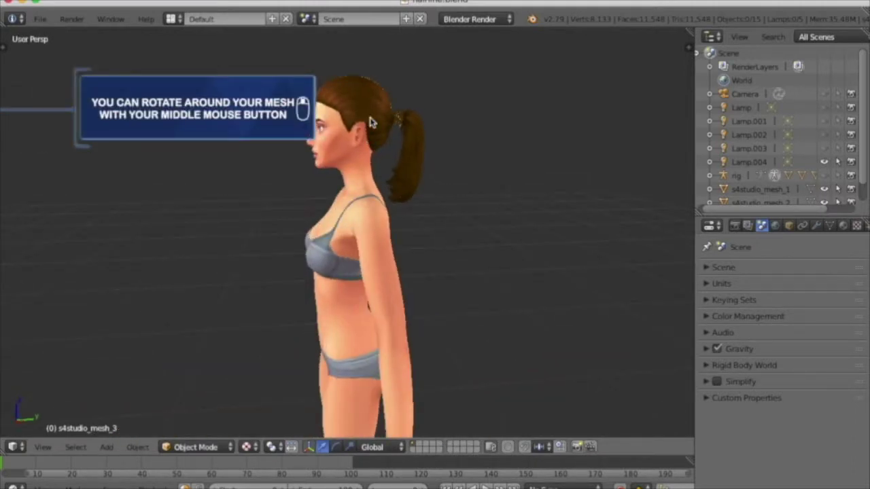
pyautogui.scroll(6, 368, 125)
pyautogui.moveTo(351, 167); pyautogui.dragTo(289, 174, button='middle')
pyautogui.scroll(-3, 292, 170)
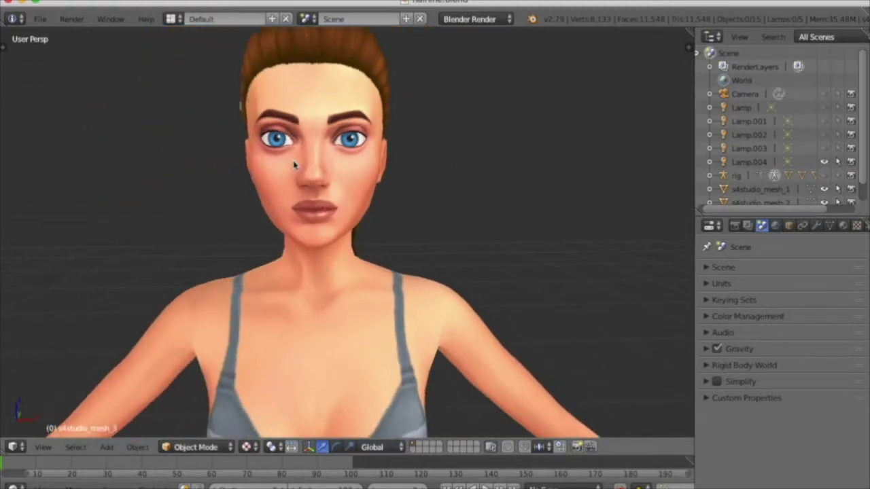
pyautogui.scroll(-1, 769, 166)
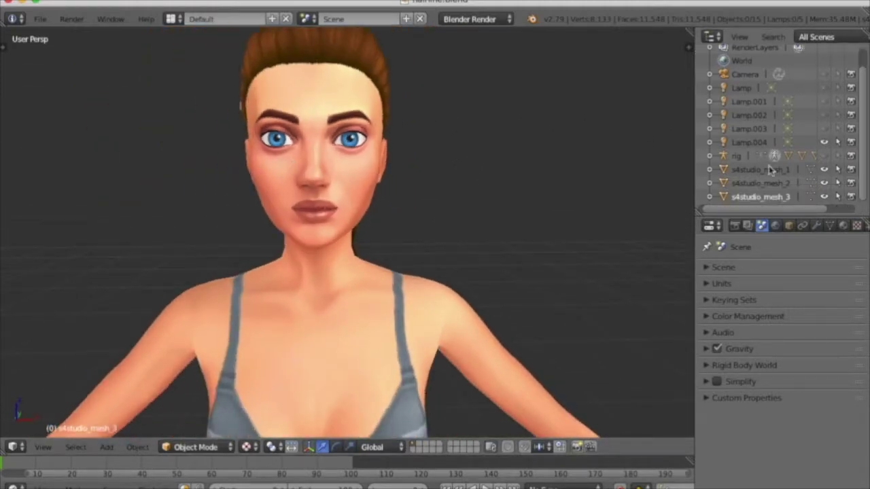
pyautogui.click(823, 185)
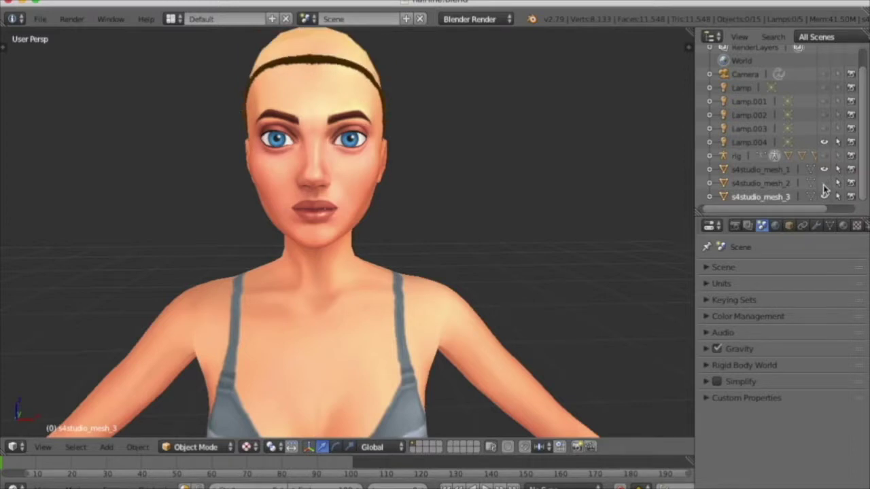
pyautogui.click(823, 185)
# Step: Delete the s4studio_mesh_3 and s4studio_mesh_1 objects, keeping s4studio_mesh_2
pyautogui.rightClick(779, 202)
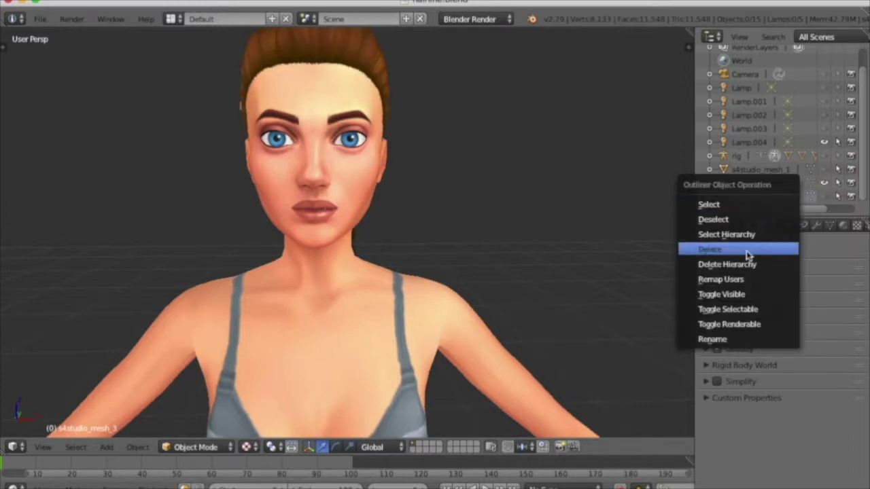
pyautogui.click(747, 251)
pyautogui.rightClick(759, 183)
pyautogui.click(760, 185)
# Step: Switch the hair mesh s4studio_mesh_2 to Edit Mode with the head facing the view
pyautogui.moveTo(604, 193); pyautogui.dragTo(635, 185, button='middle')
pyautogui.click(195, 447)
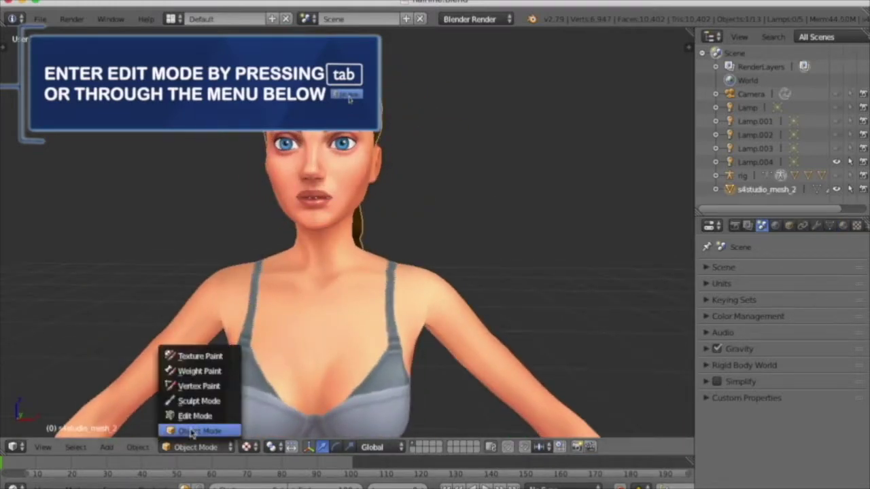
pyautogui.click(194, 416)
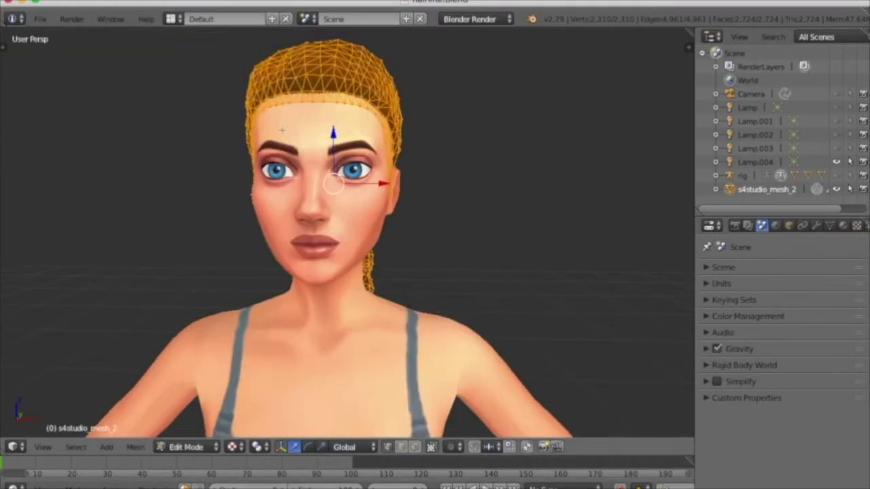
pyautogui.moveTo(281, 130); pyautogui.dragTo(164, 178, button='middle')
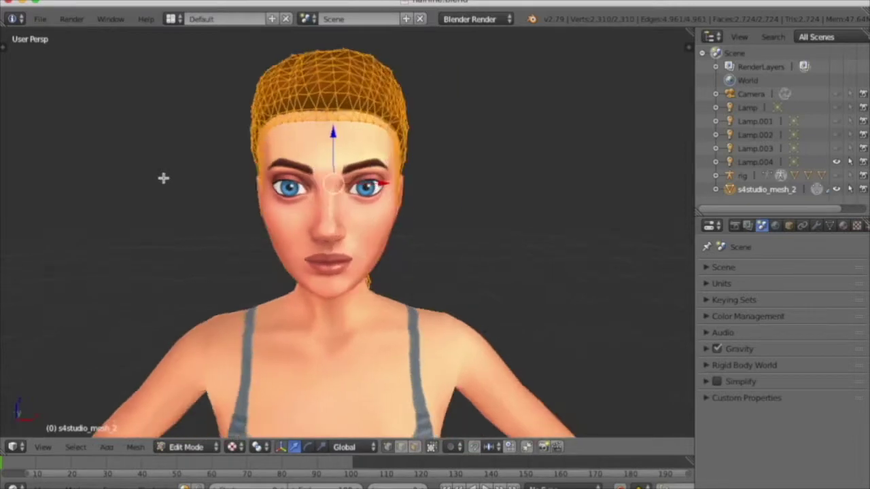
# Step: Select only the linked hairline strip around the forehead and temples, and separate it by selection into its own object
pyautogui.press('a')
pyautogui.press('l')
pyautogui.press('l')
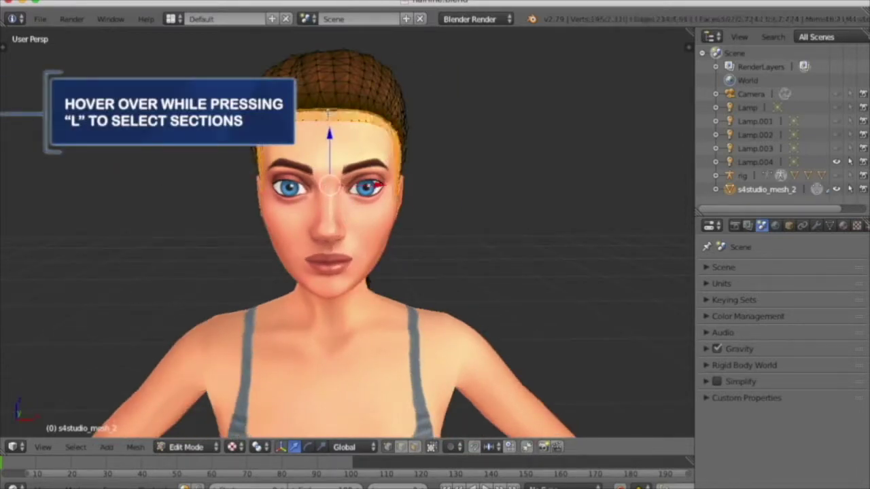
pyautogui.moveTo(251, 206); pyautogui.dragTo(363, 234, button='middle')
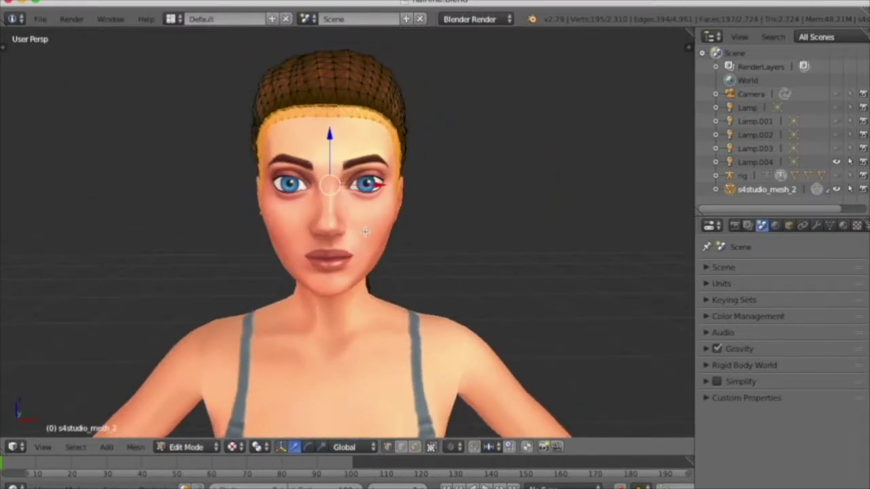
pyautogui.press('p')
pyautogui.click(366, 234)
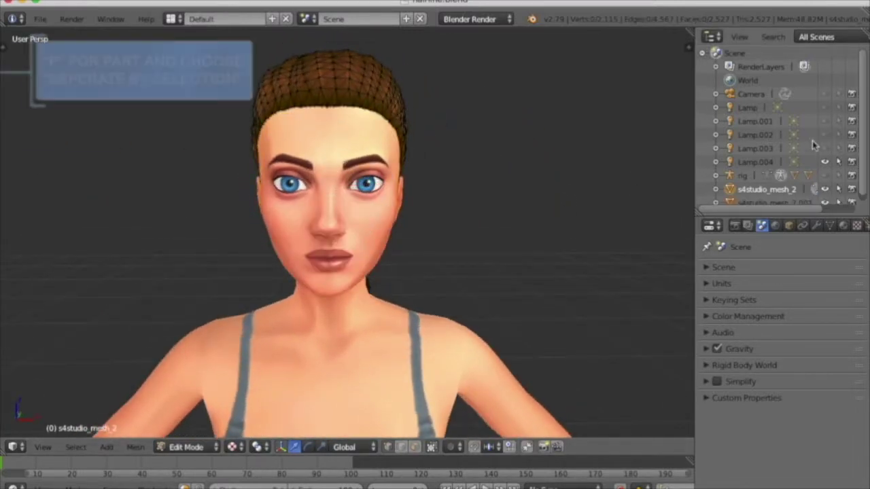
# Step: Delete the s4studio_mesh_2 object and toggle the visibility of s4studio_mesh_2.001 to check the separated hairline strip
pyautogui.scroll(-1, 840, 184)
pyautogui.rightClick(753, 189)
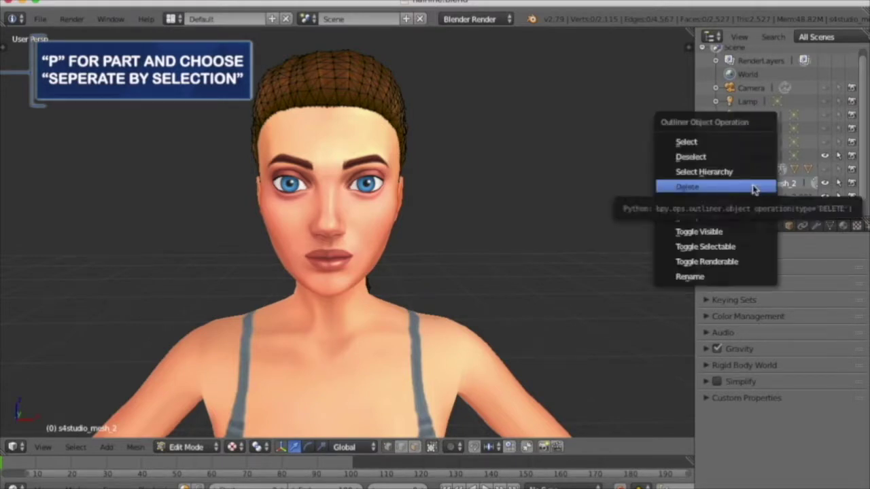
pyautogui.click(754, 187)
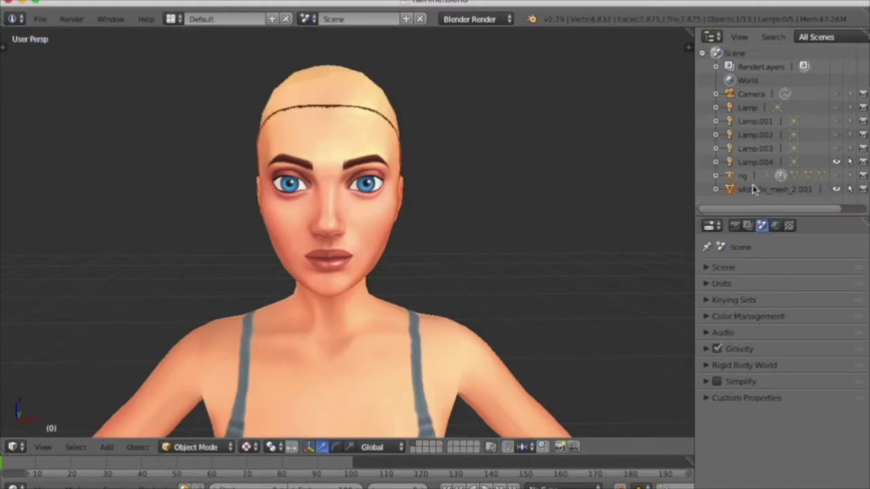
pyautogui.click(835, 189)
pyautogui.click(836, 189)
pyautogui.click(835, 189)
pyautogui.click(836, 189)
# Step: Switch to the front orthographic view, enable background images and add an empty image slot
pyautogui.moveTo(660, 265); pyautogui.dragTo(689, 258, button='middle')
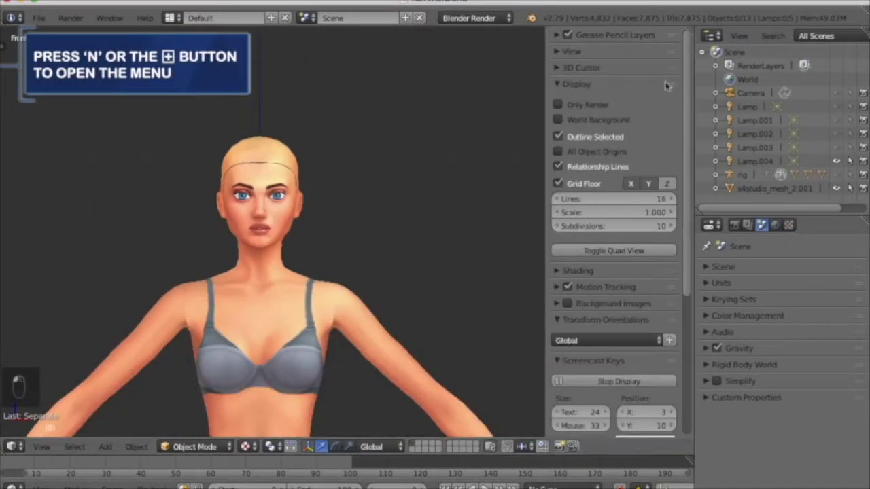
pyautogui.scroll(-3, 652, 156)
pyautogui.scroll(3, 641, 229)
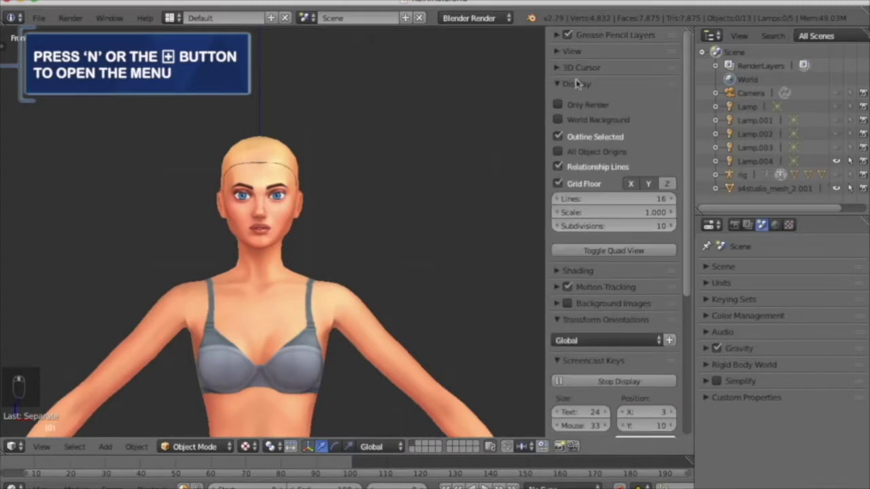
pyautogui.click(559, 84)
pyautogui.click(556, 133)
pyautogui.click(567, 134)
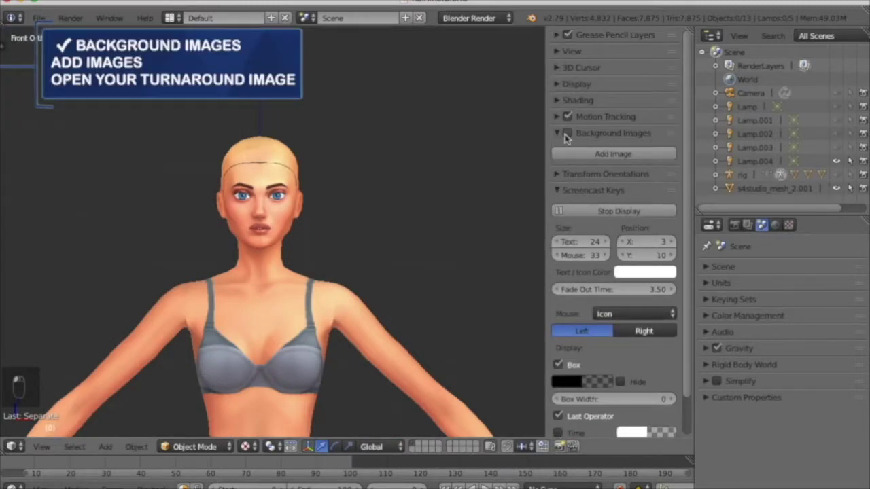
pyautogui.click(614, 152)
pyautogui.scroll(-1, 615, 235)
pyautogui.scroll(-3, 615, 235)
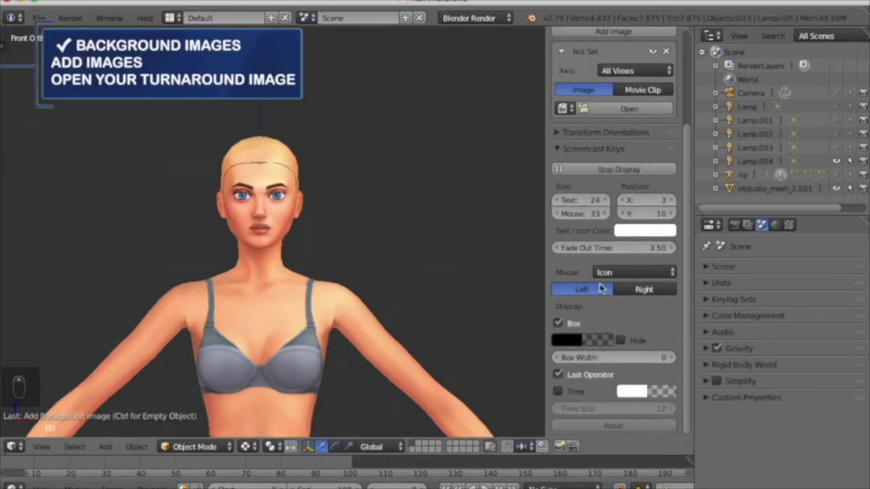
pyautogui.click(558, 149)
pyautogui.scroll(2, 577, 132)
# Step: Load Lara Hair Turnaround.png from the Hair folder into the background image slot
pyautogui.click(629, 166)
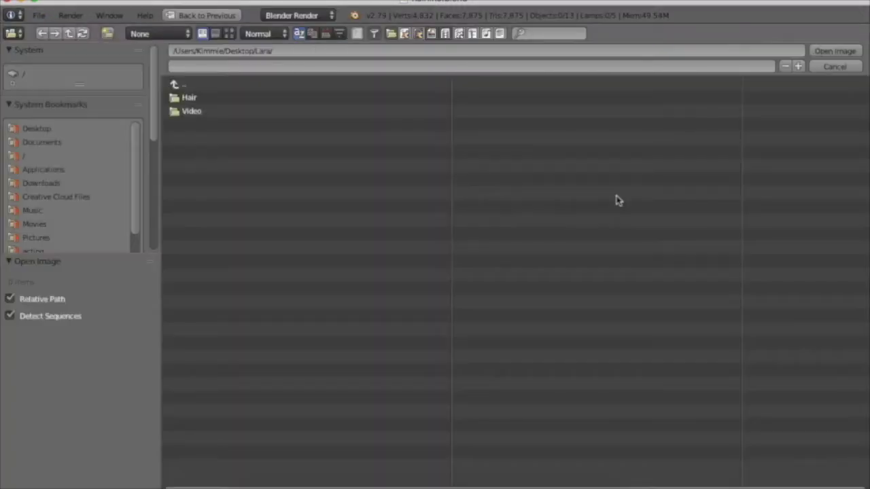
pyautogui.click(192, 99)
pyautogui.doubleClick(255, 100)
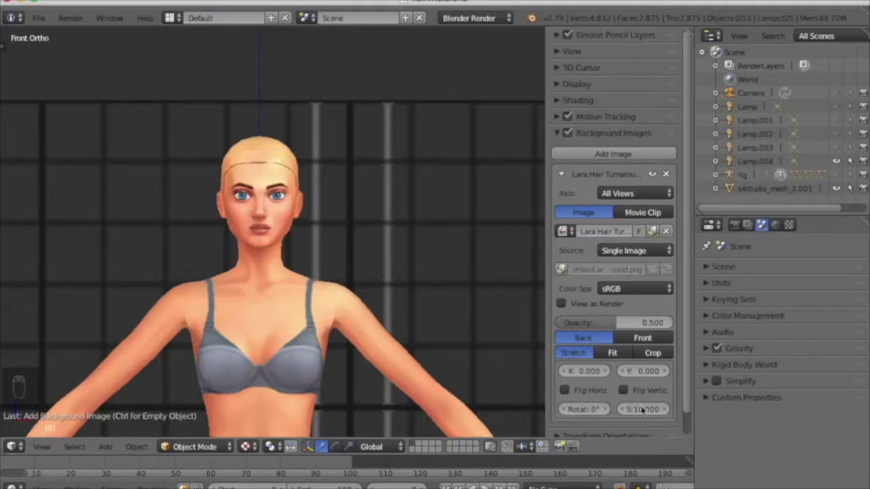
# Step: Roughly fit the turnaround image behind the front of the body with size 2.2, X offset 0.7 and Y offset 4.2
pyautogui.moveTo(642, 410); pyautogui.dragTo(617, 409)
pyautogui.scroll(-7, 501, 338)
pyautogui.keyDown('ctrl'); pyautogui.scroll(-2, 500, 334); pyautogui.keyUp('ctrl')
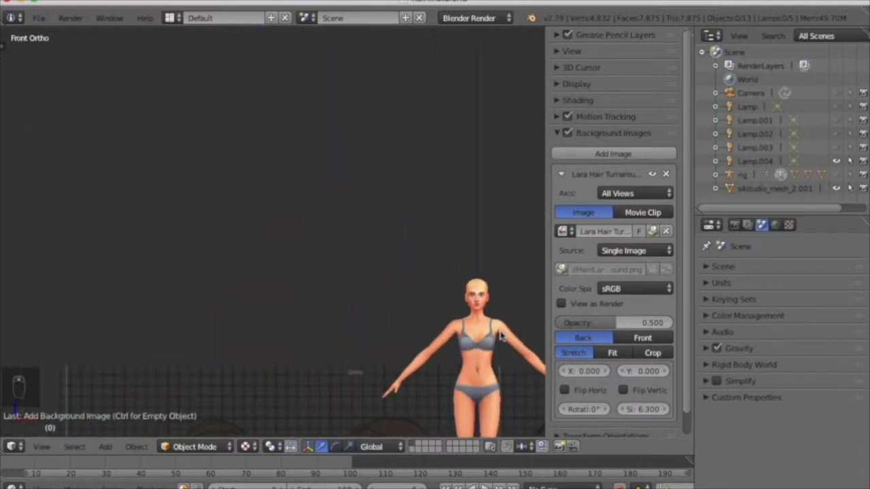
pyautogui.keyDown('shift'); pyautogui.scroll(-8, 499, 333); pyautogui.keyUp('shift')
pyautogui.keyDown('ctrl'); pyautogui.scroll(4, 500, 334); pyautogui.keyUp('ctrl')
pyautogui.moveTo(585, 374); pyautogui.dragTo(668, 377)
pyautogui.moveTo(655, 412); pyautogui.dragTo(628, 412)
pyautogui.moveTo(649, 378); pyautogui.dragTo(653, 378)
pyautogui.moveTo(589, 373); pyautogui.dragTo(580, 374)
pyautogui.moveTo(643, 371); pyautogui.dragTo(650, 371)
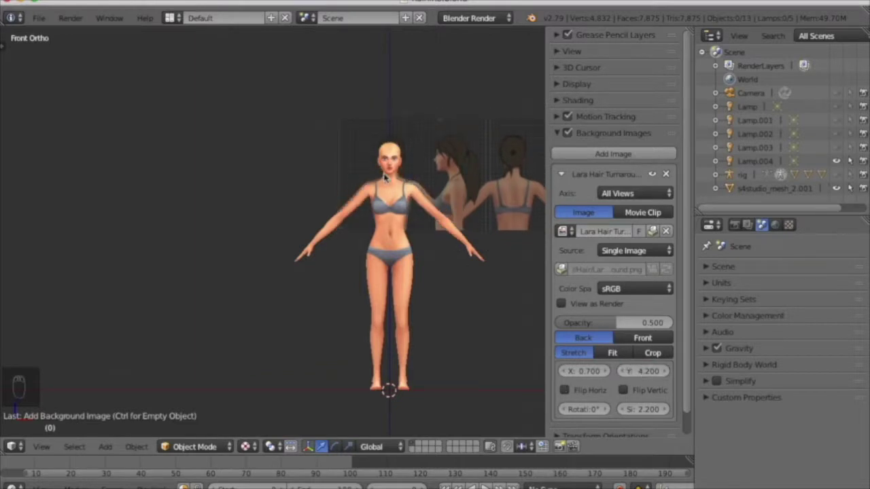
pyautogui.scroll(7, 386, 177)
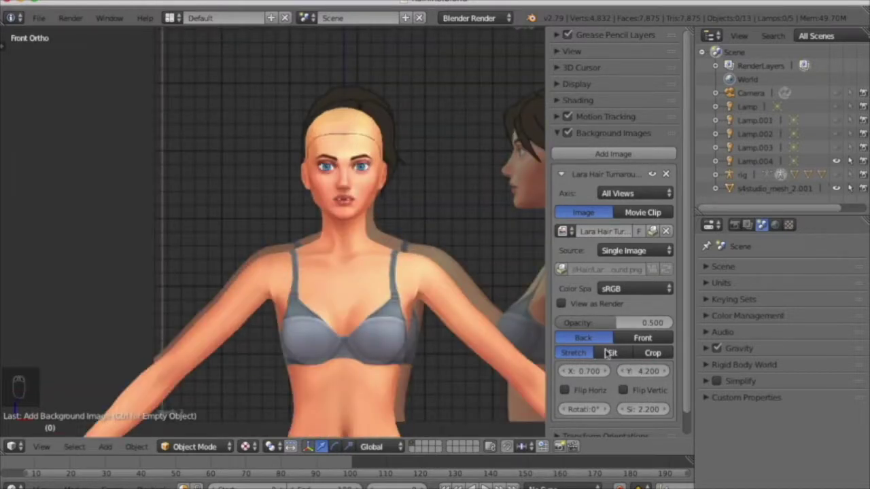
# Step: Set the turnaround image's opacity to 1, size to 2.1, X offset to 0.655 and Y offset to 4.15
pyautogui.scroll(-1, 609, 353)
pyautogui.moveTo(596, 299); pyautogui.dragTo(649, 299)
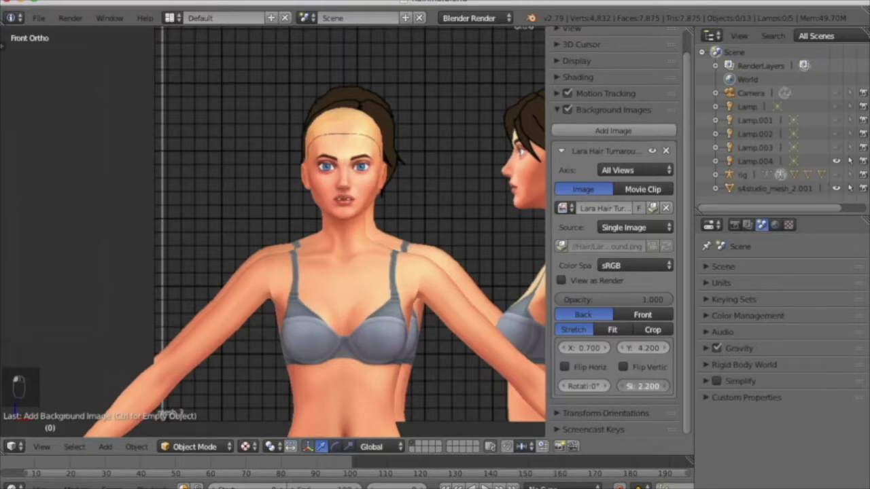
pyautogui.moveTo(643, 386)
pyautogui.mouseDown()
pyautogui.moveTo(629, 386)
pyautogui.moveTo(639, 386)
pyautogui.mouseUp()
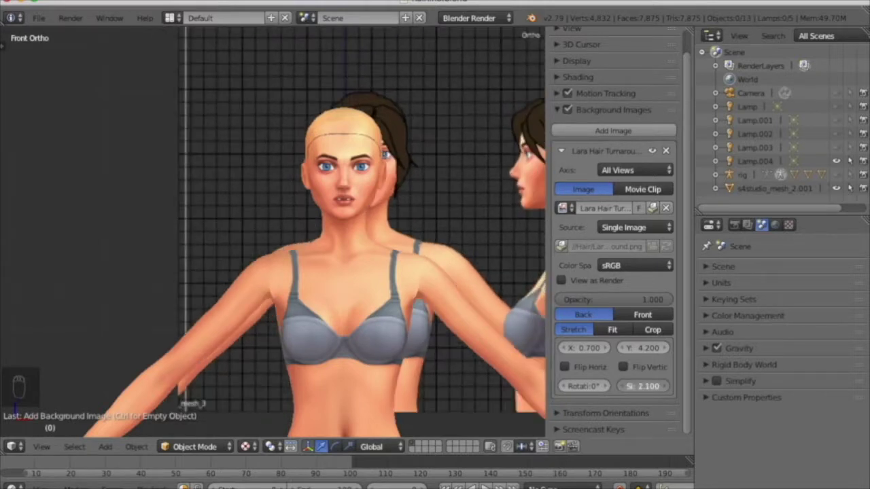
pyautogui.moveTo(659, 349); pyautogui.dragTo(605, 350)
pyautogui.click(596, 348)
pyautogui.write('0.655')
pyautogui.press('Return')
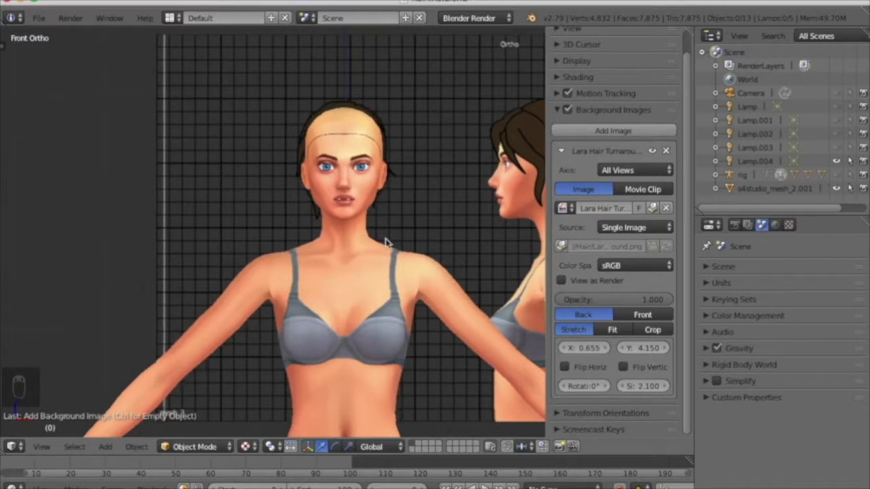
# Step: Restrict the aligned turnaround background image to the Front axis
pyautogui.scroll(-2, 369, 243)
pyautogui.scroll(1, 368, 243)
pyautogui.click(635, 170)
pyautogui.click(499, 138)
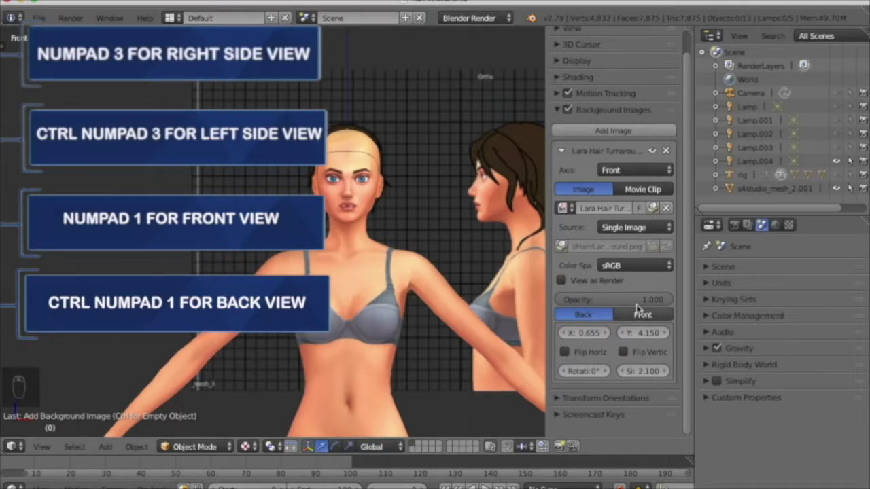
# Step: Add a second background image for the Right axis and load Lara Hair Turnaround.png into it
pyautogui.click(614, 131)
pyautogui.scroll(-3, 614, 130)
pyautogui.click(622, 351)
pyautogui.click(412, 335)
pyautogui.click(607, 388)
pyautogui.click(194, 98)
pyautogui.click(194, 97)
pyautogui.click(841, 52)
# Step: In the right side view, set the Right image's size to 2.1, opacity to 1 and Y offset to 4.15
pyautogui.press('KP_3')
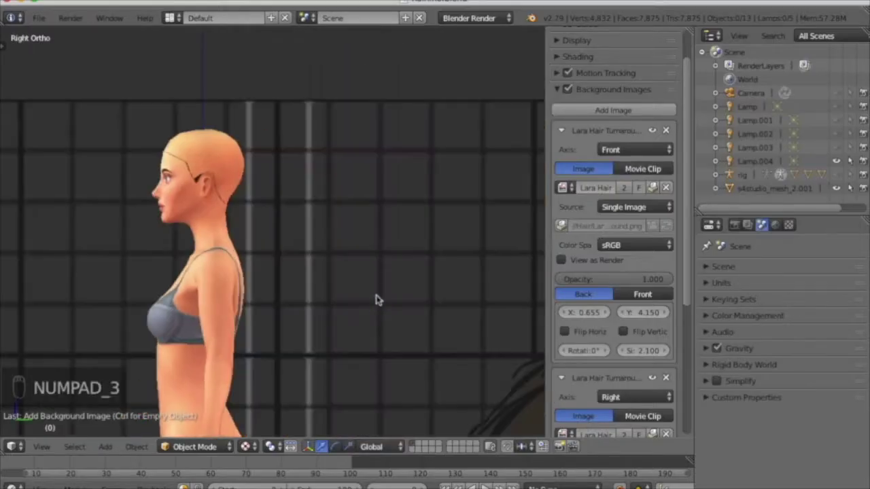
pyautogui.scroll(-7, 642, 334)
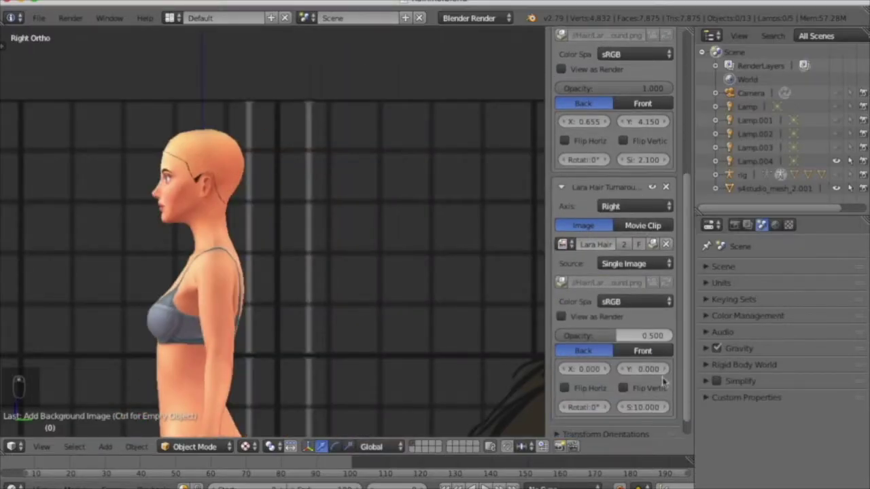
pyautogui.click(642, 407)
pyautogui.write('2.1')
pyautogui.press('Return')
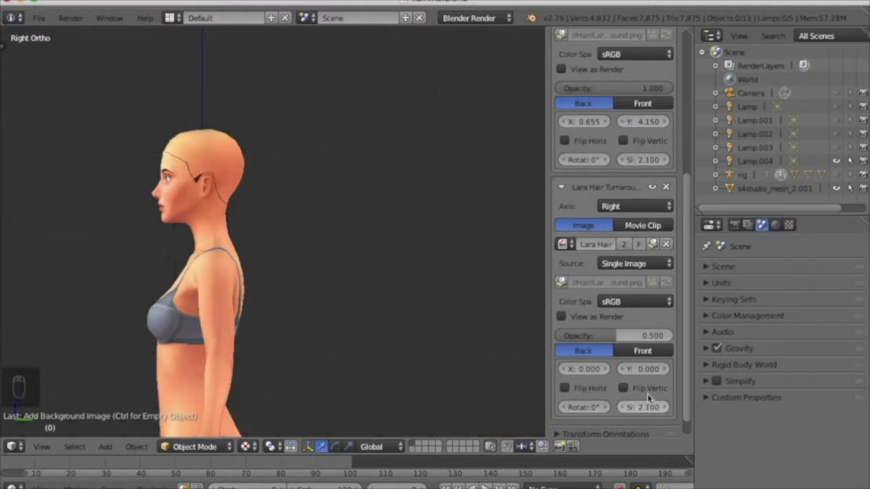
pyautogui.click(665, 336)
pyautogui.click(649, 367)
pyautogui.write('4.15')
pyautogui.press('Return')
# Step: Align the Right image horizontally with the head's profile by setting its X offset to 0.222
pyautogui.moveTo(592, 370)
pyautogui.mouseDown()
pyautogui.moveTo(605, 370)
pyautogui.moveTo(589, 371)
pyautogui.mouseUp()
pyautogui.press('BackSpace')
pyautogui.click(590, 371)
pyautogui.write('0.2')
pyautogui.press('Return')
pyautogui.click(598, 375)
pyautogui.write('0.24')
pyautogui.press('Return')
pyautogui.click(598, 376)
pyautogui.write('0.232')
pyautogui.press('Return')
pyautogui.scroll(5, 167, 190)
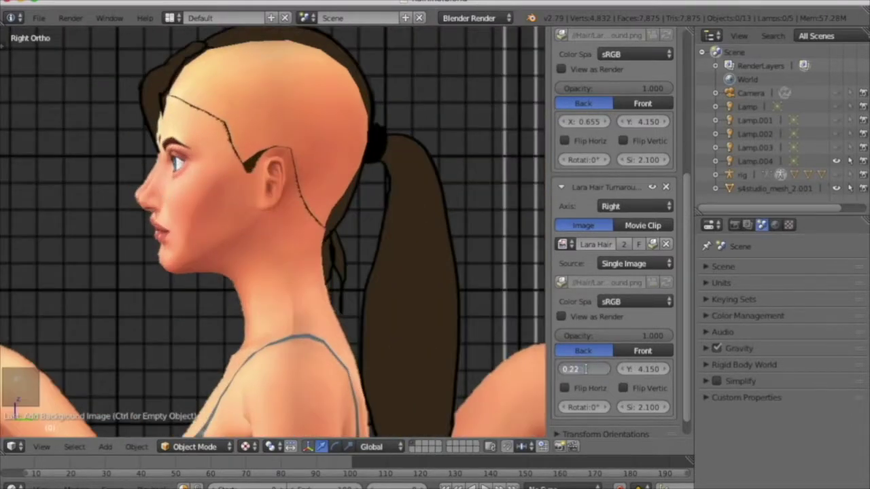
pyautogui.write('2')
pyautogui.press('Return')
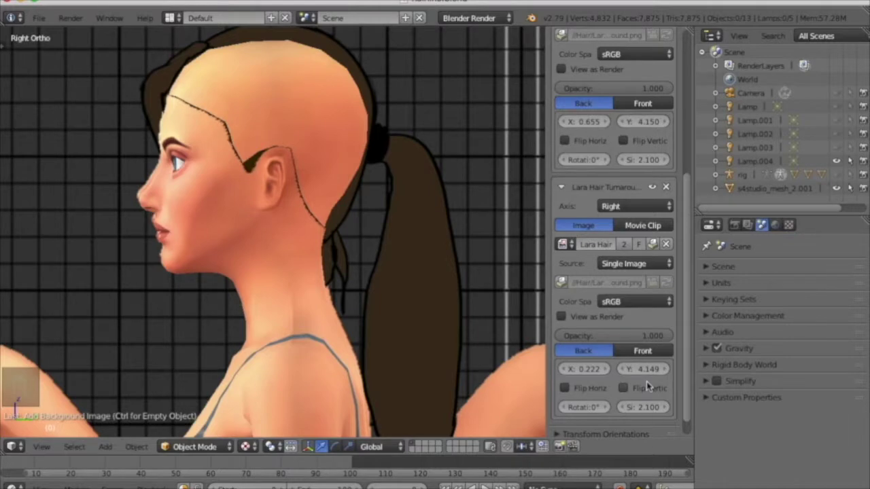
# Step: Switch to the left side view, add a background image for the Left axis and load Lara Hair Turnaround.png
pyautogui.press('KP_3')
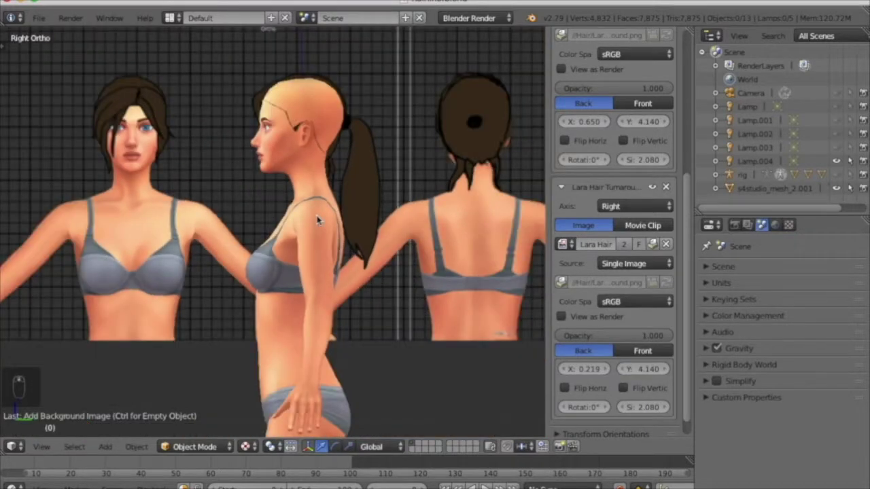
pyautogui.press('ctrl+KP_3')
pyautogui.scroll(7, 617, 132)
pyautogui.scroll(-10, 601, 236)
pyautogui.click(633, 350)
pyautogui.click(408, 321)
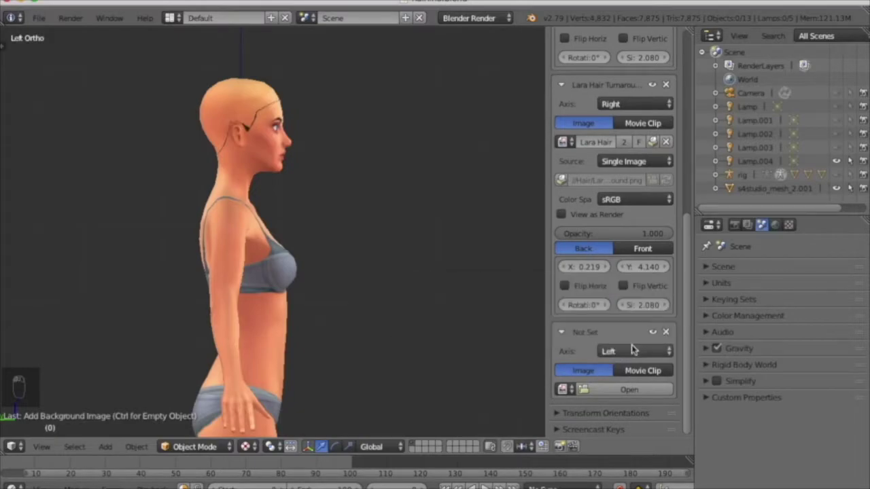
pyautogui.click(629, 390)
pyautogui.click(194, 103)
pyautogui.click(408, 98)
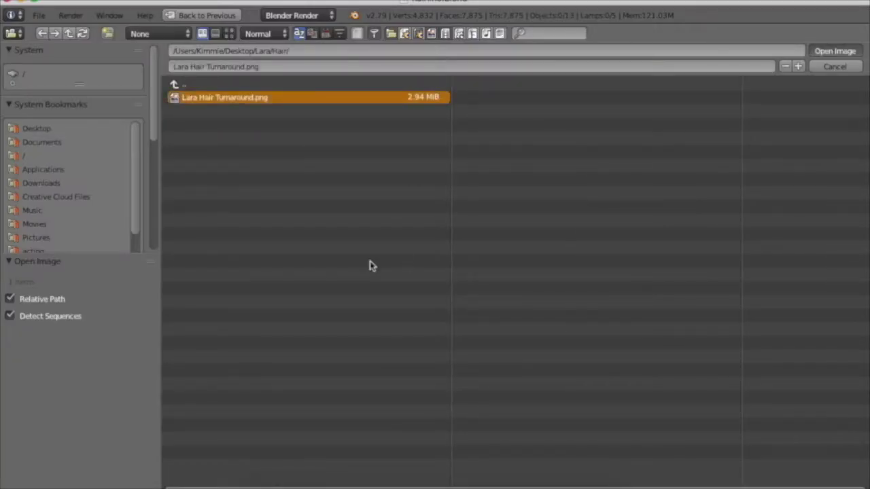
pyautogui.press('Return')
# Step: Set the Left background image's size to 2.08 and Y offset to 4.14
pyautogui.scroll(-8, 648, 368)
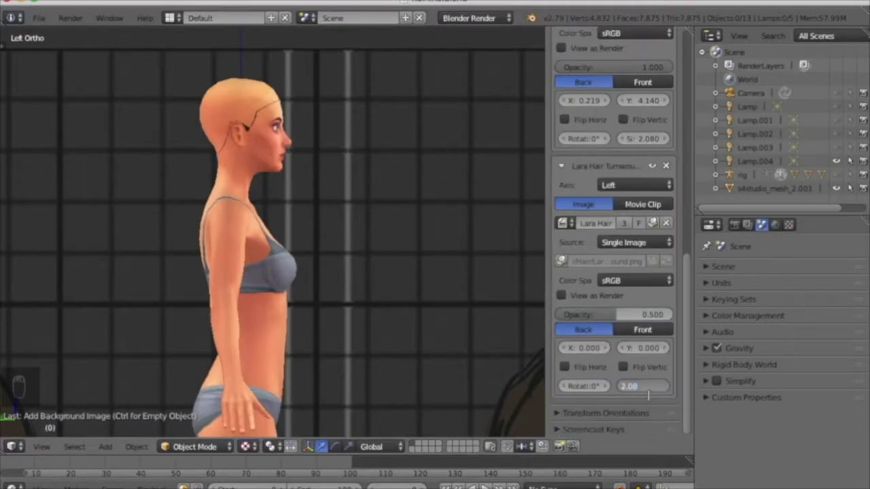
pyautogui.write('8')
pyautogui.press('Return')
pyautogui.scroll(1, 657, 318)
pyautogui.click(653, 379)
pyautogui.write('4.14')
pyautogui.press('Return')
# Step: Move the Left background image's profile drawing behind the head with an X offset of -0.67
pyautogui.click(565, 376)
pyautogui.click(565, 376)
pyautogui.scroll(5, 239, 136)
pyautogui.keyDown('shift'); pyautogui.scroll(4, 241, 138); pyautogui.keyUp('shift')
pyautogui.keyDown('ctrl'); pyautogui.scroll(-4, 242, 135); pyautogui.keyUp('ctrl')
pyautogui.click(606, 375)
pyautogui.click(583, 376)
pyautogui.write('-0.65')
pyautogui.press('Return')
pyautogui.click(585, 378)
pyautogui.write('-0.67')
pyautogui.press('Return')
# Step: Fine-tune the Left image's X offset against the face profile, ending at -0.67, and set its opacity to 1
pyautogui.scroll(-4, 372, 325)
pyautogui.scroll(3, 319, 409)
pyautogui.moveTo(592, 379); pyautogui.dragTo(596, 379)
pyautogui.doubleClick(590, 379)
pyautogui.press('BackSpace')
pyautogui.write('9')
pyautogui.press('Return')
pyautogui.scroll(-4, 448, 298)
pyautogui.scroll(6, 469, 204)
pyautogui.doubleClick(590, 378)
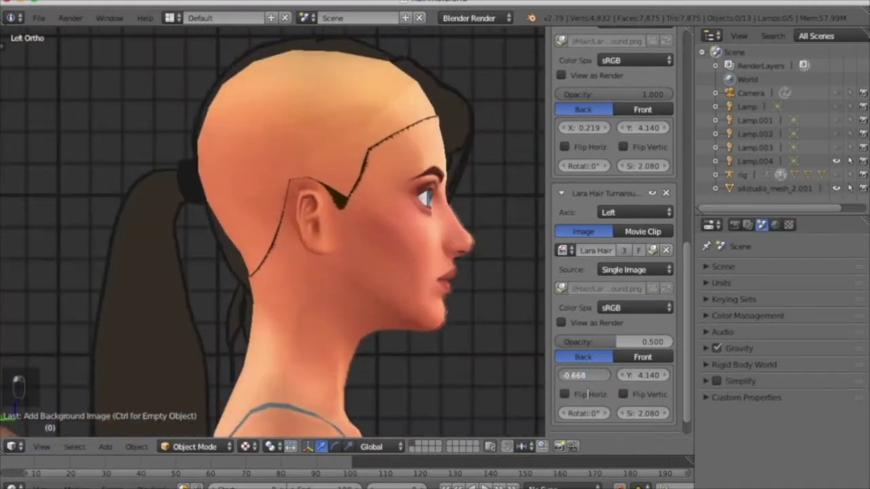
pyautogui.press('BackSpace')
pyautogui.press('BackSpace')
pyautogui.write('7')
pyautogui.scroll(-8, 441, 336)
pyautogui.scroll(4, 631, 212)
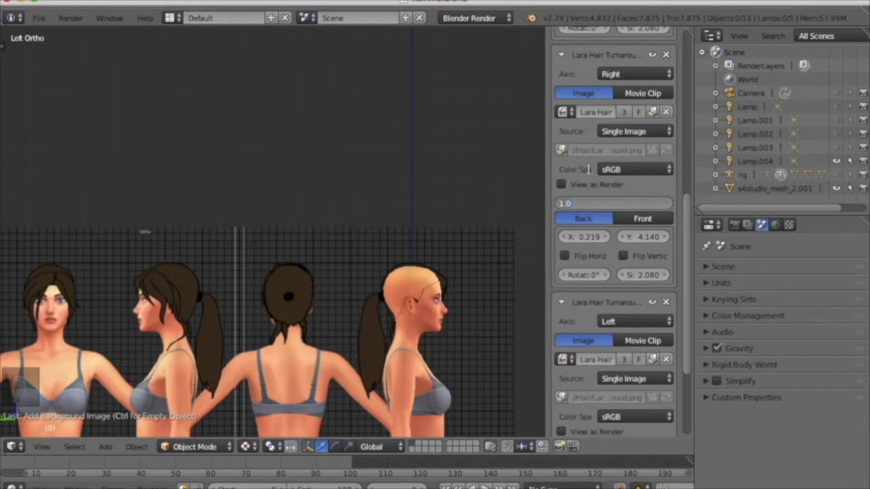
# Step: Switch to the back view, add a fourth background image with Lara Hair Turnaround.png and assign it to the Back axis
pyautogui.scroll(13, 630, 142)
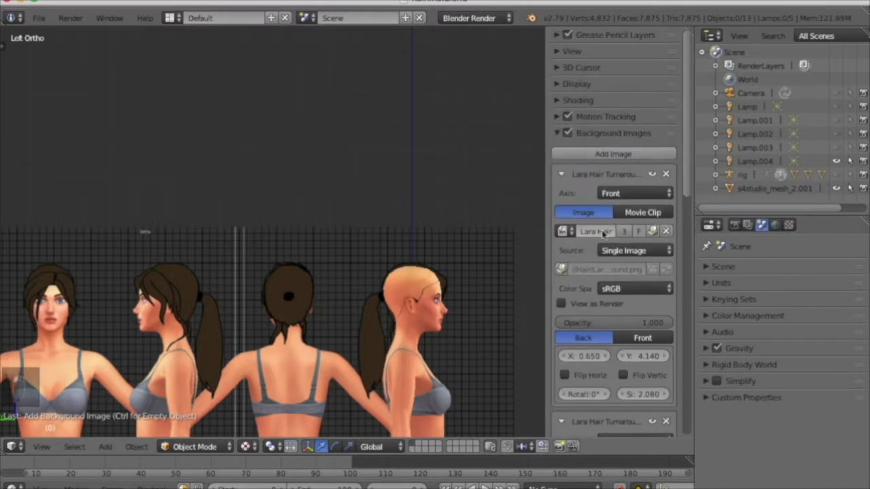
pyautogui.scroll(-12, 602, 233)
pyautogui.press('ctrl+KP_1')
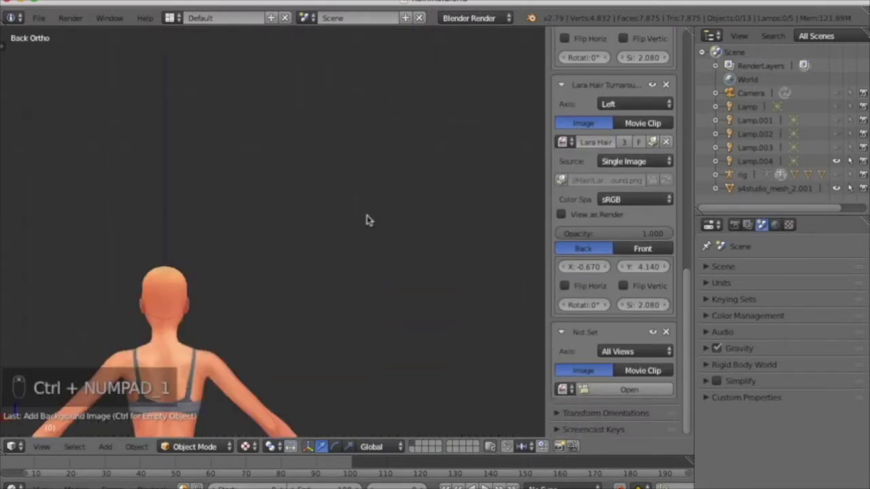
pyautogui.keyDown('ctrl'); pyautogui.scroll(-7, 316, 266); pyautogui.keyUp('ctrl')
pyautogui.keyDown('shift'); pyautogui.scroll(-7, 342, 280); pyautogui.keyUp('shift')
pyautogui.scroll(3, 338, 150)
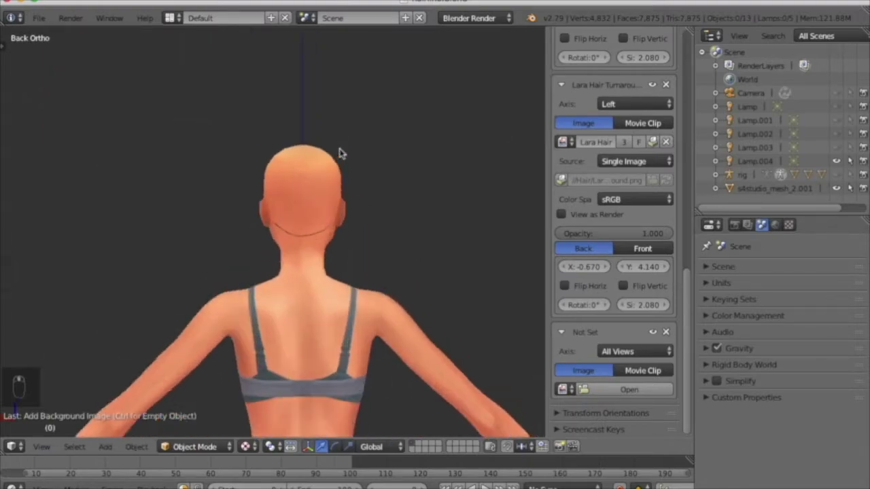
pyautogui.click(629, 390)
pyautogui.click(211, 96)
pyautogui.click(231, 97)
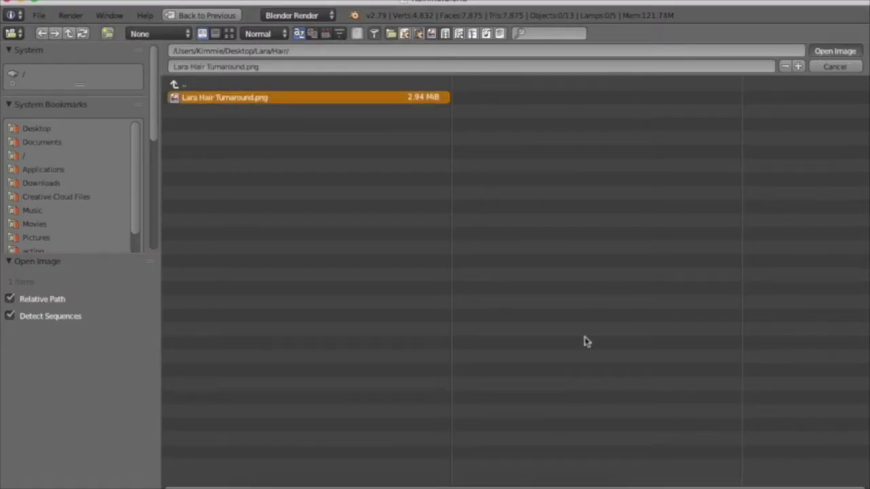
pyautogui.press('Return')
pyautogui.scroll(-7, 649, 406)
pyautogui.click(635, 206)
pyautogui.click(635, 206)
pyautogui.click(487, 177)
# Step: Set the Back background image's size to 2.08 and Y offset to 4.14
pyautogui.click(645, 408)
pyautogui.press('Return')
pyautogui.click(642, 369)
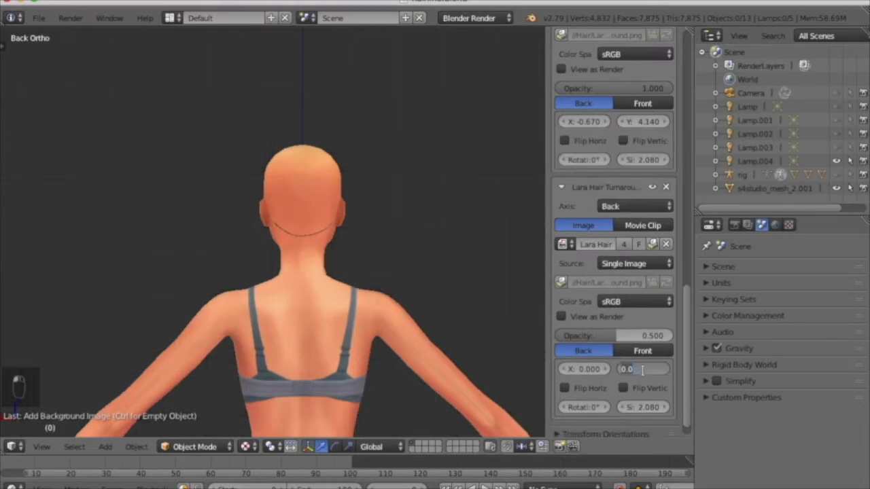
pyautogui.write('4.14')
pyautogui.press('Return')
# Step: Align the Back image horizontally with the head using an X offset of -0.218, and return to the front view
pyautogui.moveTo(570, 370); pyautogui.dragTo(598, 370)
pyautogui.click(589, 370)
pyautogui.write('-0.75')
pyautogui.press('Return')
pyautogui.scroll(3, 498, 321)
pyautogui.press('Return')
pyautogui.press('KP_1')
pyautogui.scroll(-3, 410, 257)
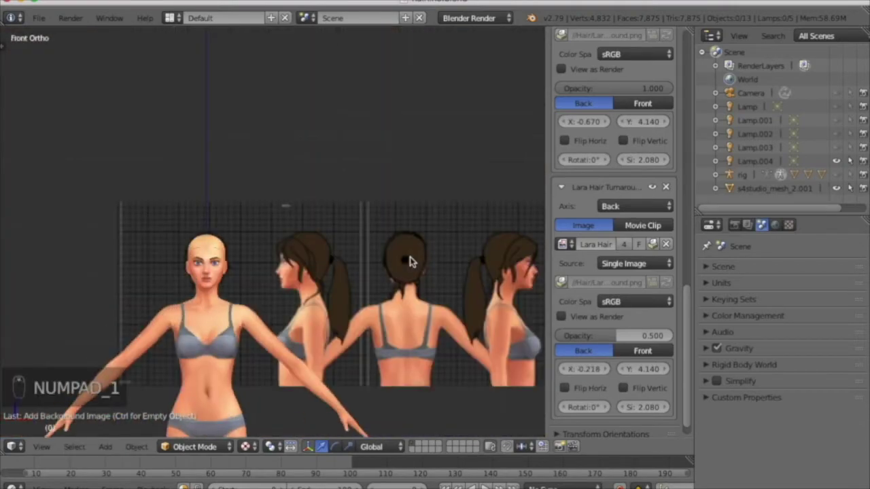
pyautogui.scroll(-1, 324, 292)
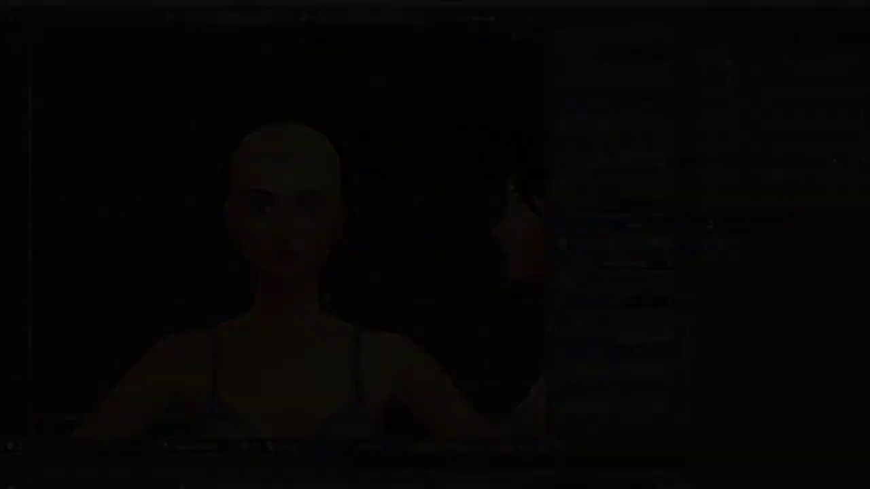